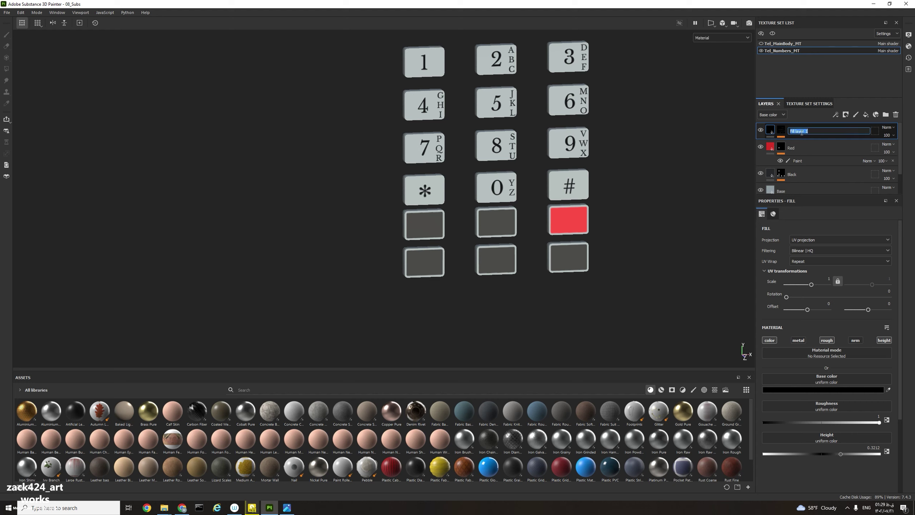
# - Rename the black fill layer that holds the keypad characters as NumbersTopTxt
pyautogui.write('NumbersTopTxt')
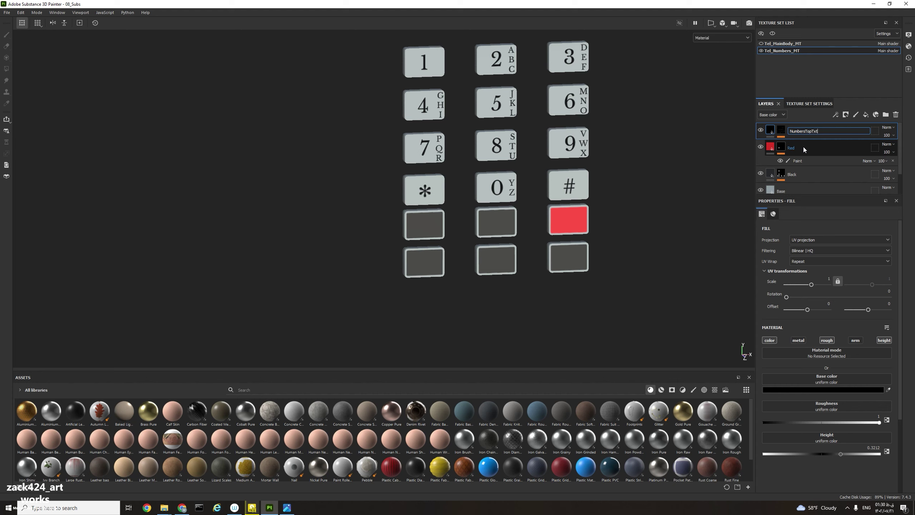
pyautogui.press('Return')
pyautogui.keyDown('alt'); pyautogui.moveTo(582, 234); pyautogui.dragTo(575, 218); pyautogui.keyUp('alt')
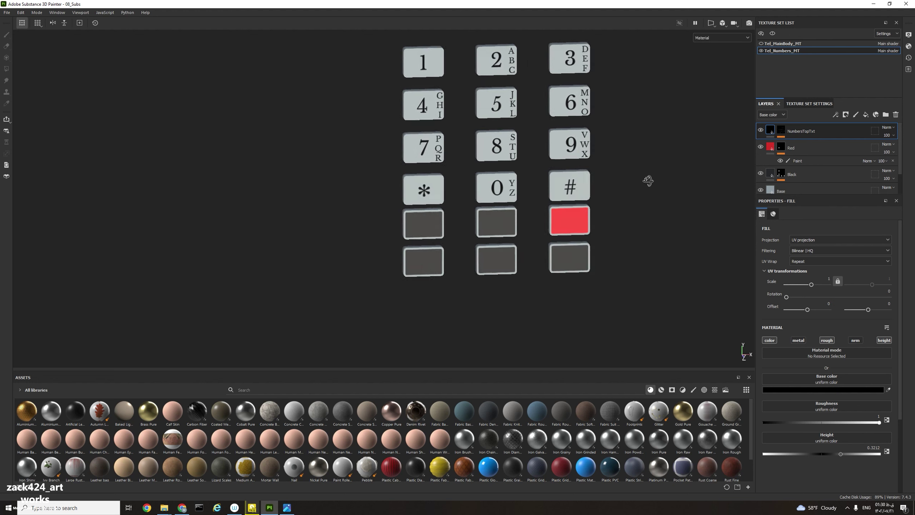
# - Duplicate the NumbersTopTxt layer and rename the upper copy as NumbersBottomTxt
pyautogui.click(781, 132)
pyautogui.click(771, 134)
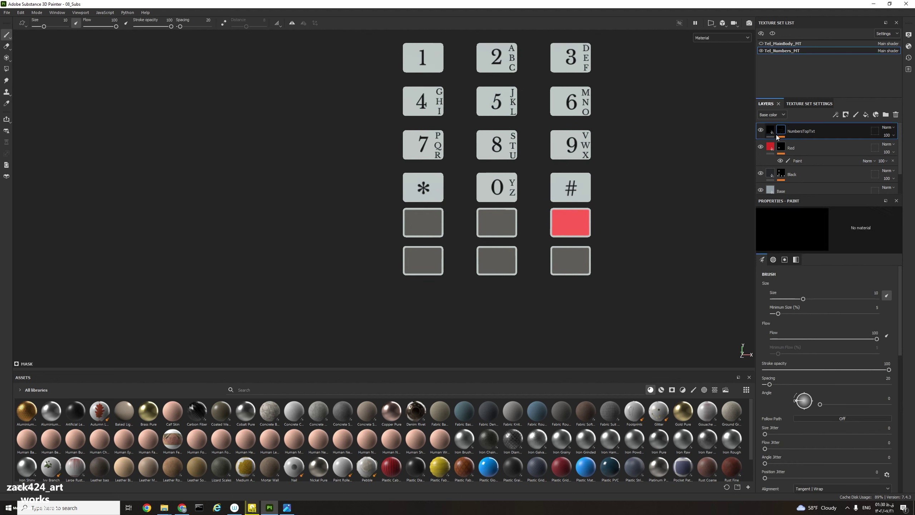
pyautogui.moveTo(773, 132)
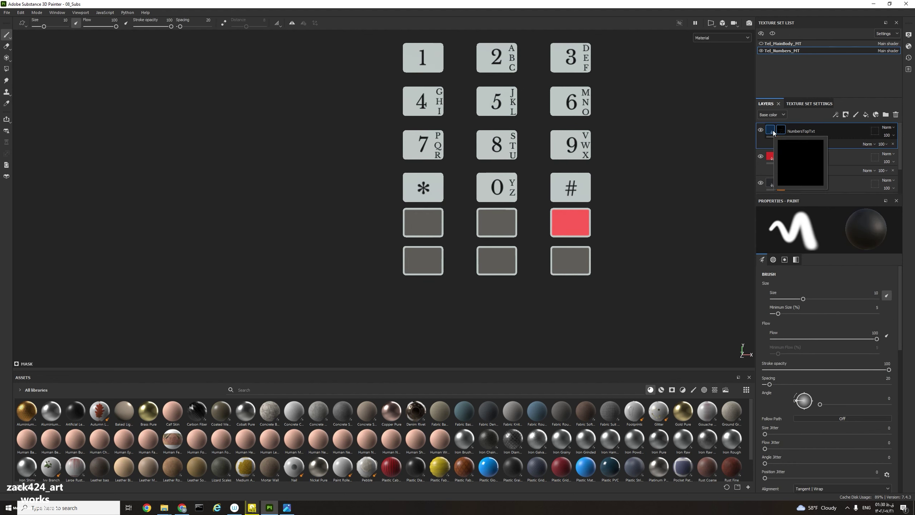
pyautogui.click(772, 130)
pyautogui.click(780, 130)
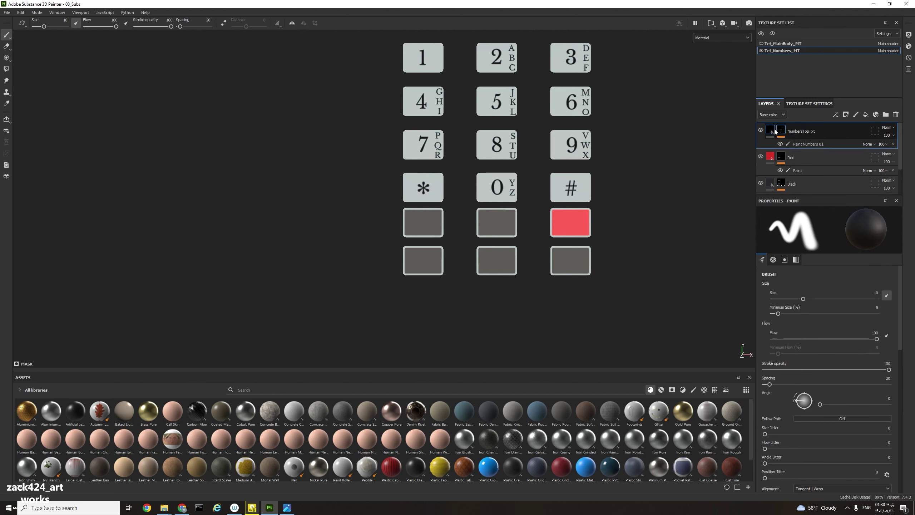
pyautogui.click(770, 130)
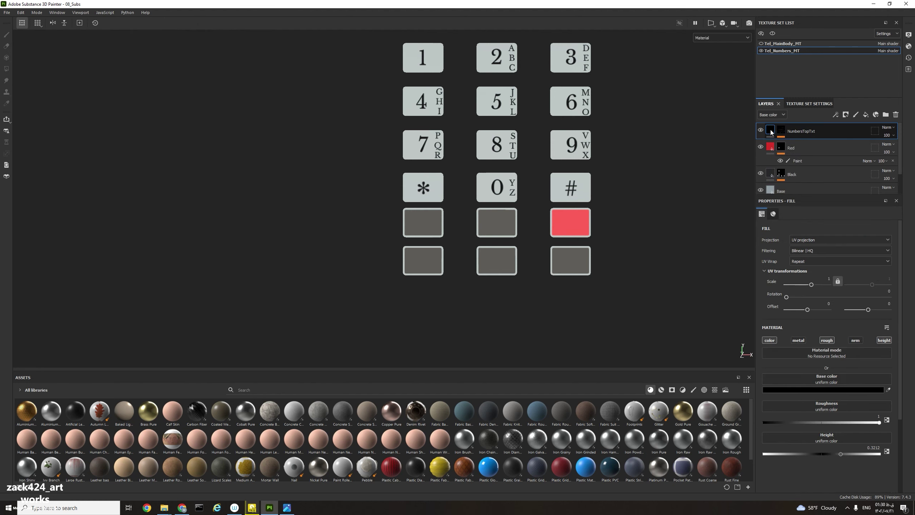
pyautogui.hotkey('ctrl', 'd')
pyautogui.doubleClick(809, 132)
pyautogui.click(820, 135)
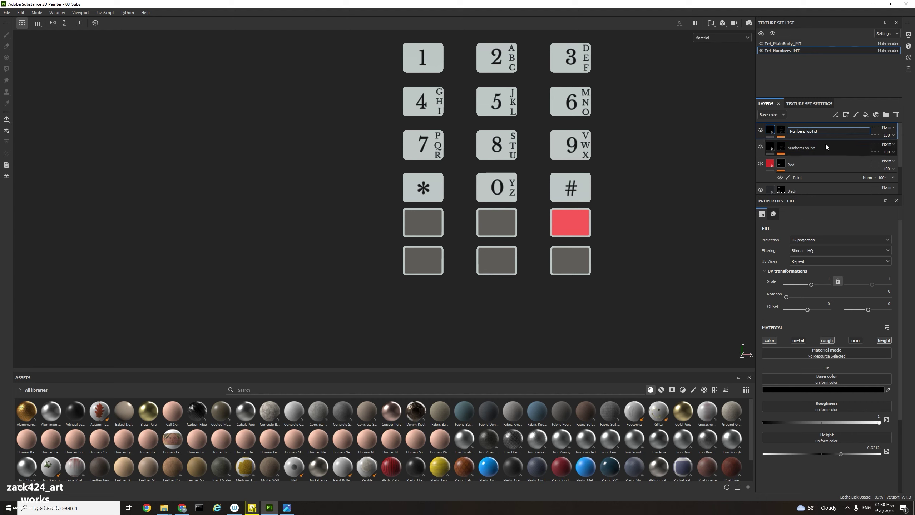
pyautogui.write('Bottom')
pyautogui.press('Return')
# - Hide the NumbersTopTxt layer and set the NumbersBottomTxt fill's base color to white (FFFFFF)
pyautogui.click(760, 146)
pyautogui.keyDown('alt'); pyautogui.moveTo(740, 148); pyautogui.dragTo(661, 172); pyautogui.keyUp('alt')
pyautogui.keyDown('alt'); pyautogui.moveTo(651, 183); pyautogui.dragTo(645, 171, button='right'); pyautogui.keyUp('alt')
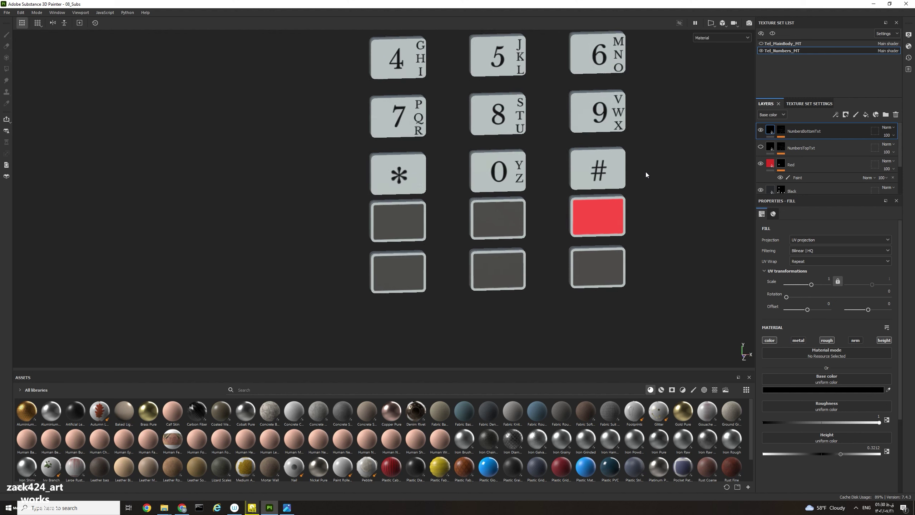
pyautogui.keyDown('alt'); pyautogui.moveTo(645, 171); pyautogui.dragTo(672, 232, button='middle'); pyautogui.keyUp('alt')
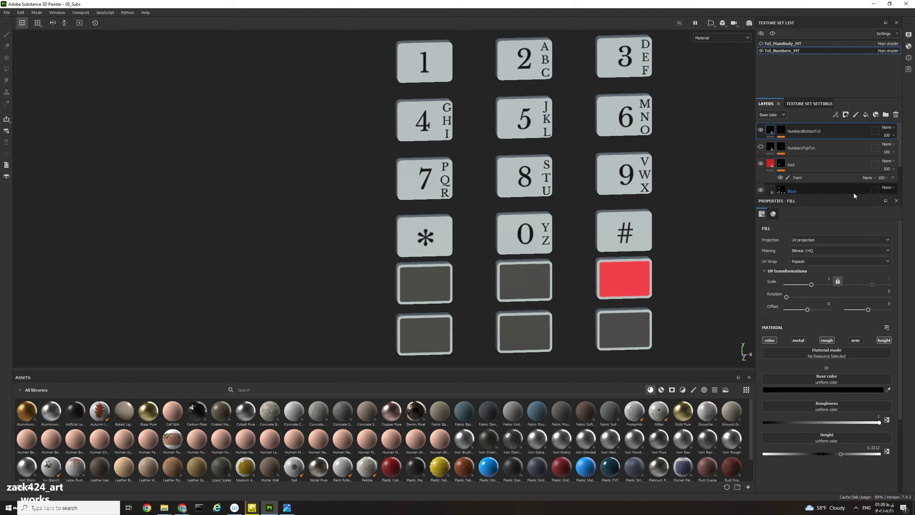
pyautogui.click(814, 392)
pyautogui.moveTo(837, 396); pyautogui.dragTo(821, 373)
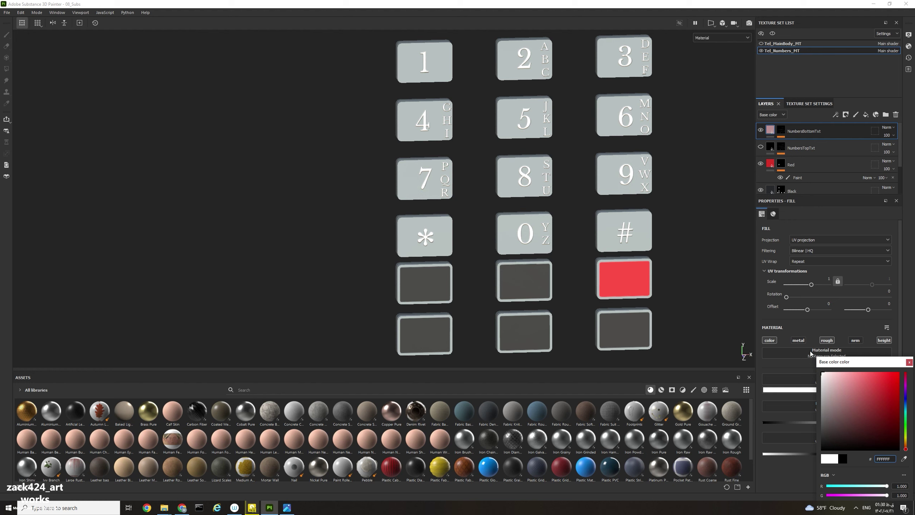
pyautogui.keyDown('alt'); pyautogui.keyDown('shift'); pyautogui.moveTo(670, 282); pyautogui.dragTo(756, 299); pyautogui.keyUp('shift'); pyautogui.keyUp('alt')
pyautogui.click(909, 362)
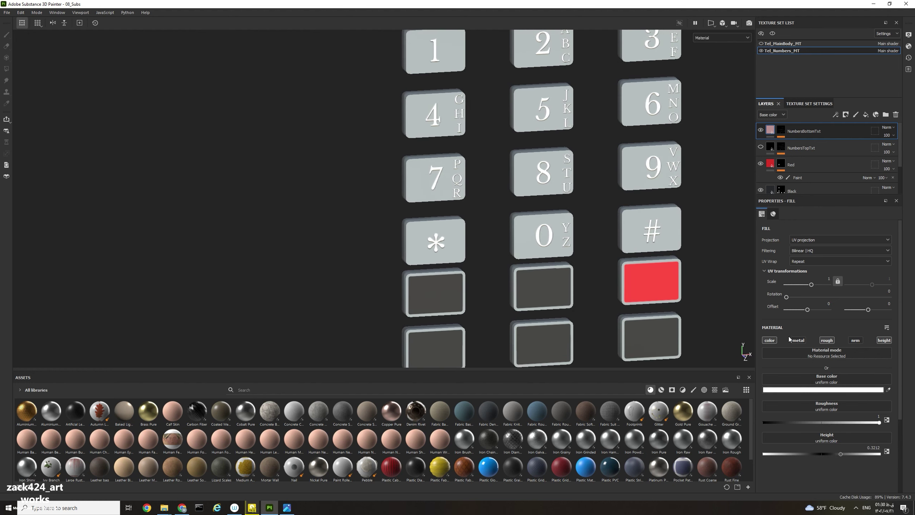
# - Delete the Paint Numbers 01 effect from the NumbersBottomTxt mask and show the NumbersTopTxt layer again
pyautogui.click(781, 132)
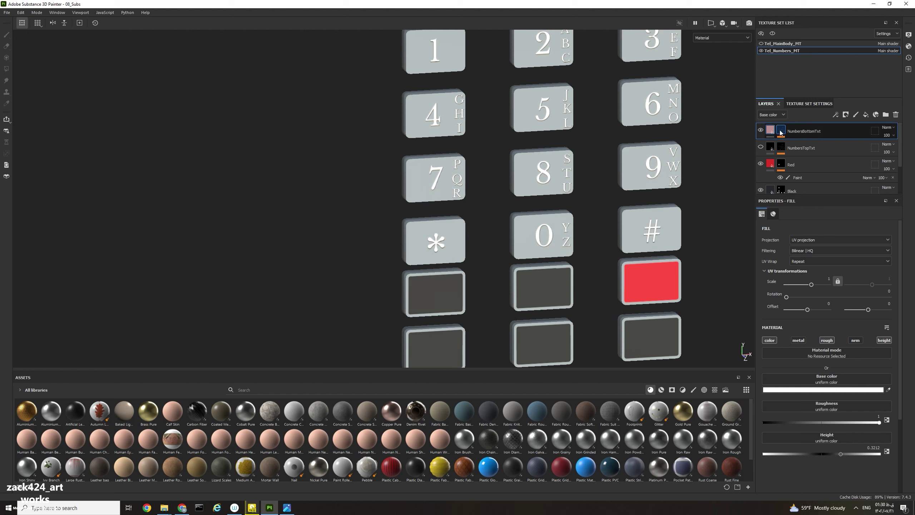
pyautogui.click(808, 144)
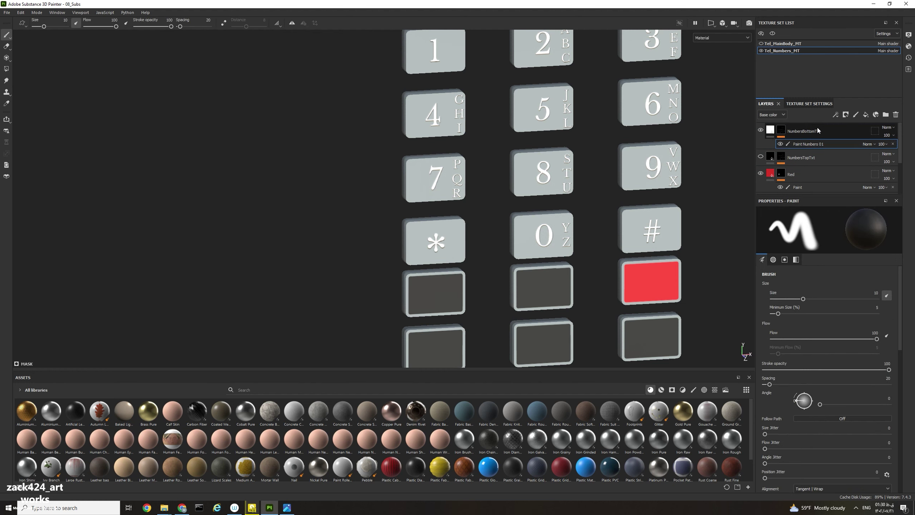
pyautogui.click(893, 144)
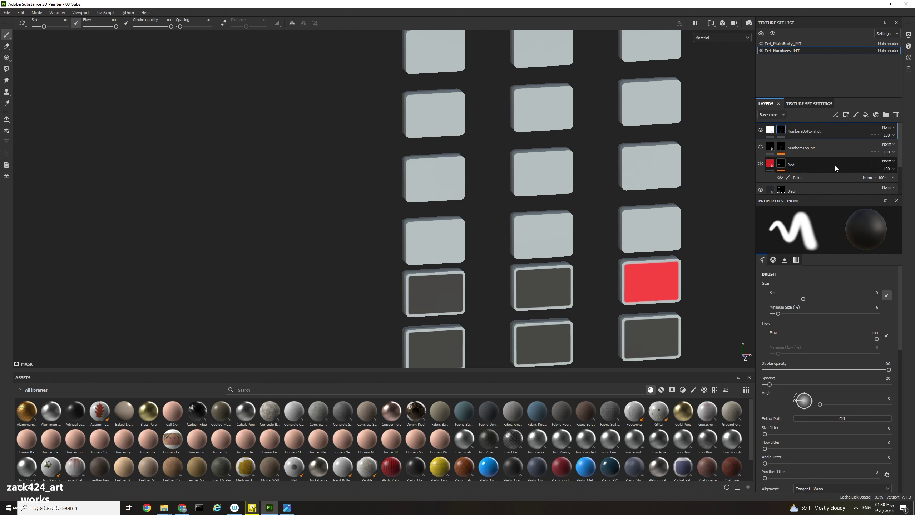
pyautogui.click(761, 148)
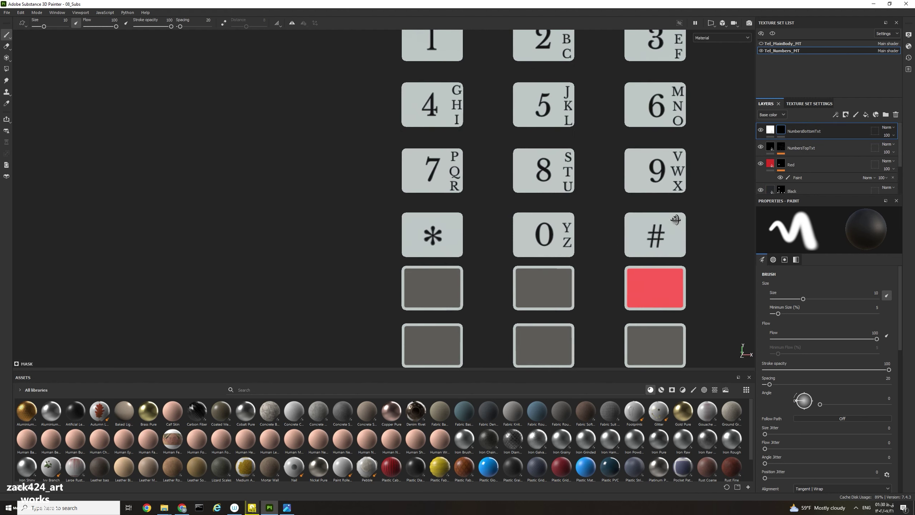
# - Add a new paint effect to the black mask of the NumbersBottomTxt layer
pyautogui.click(780, 152)
pyautogui.click(781, 131)
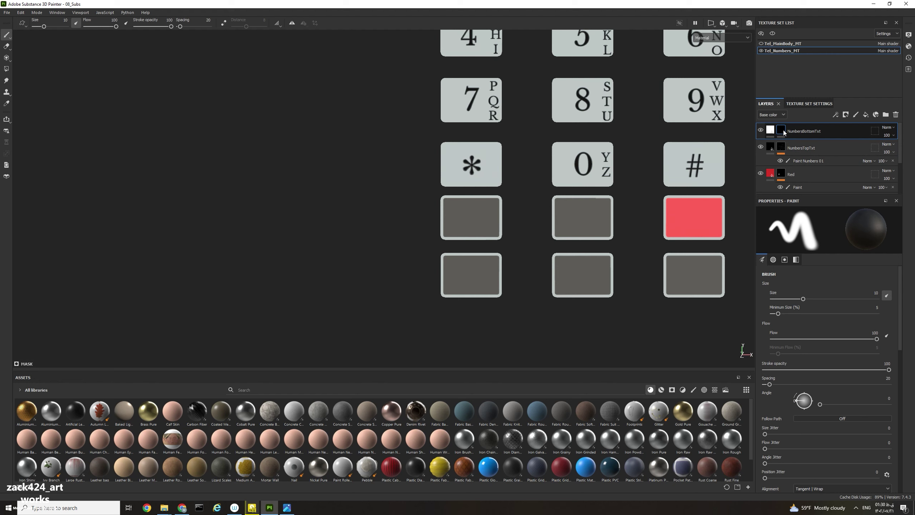
pyautogui.rightClick(781, 132)
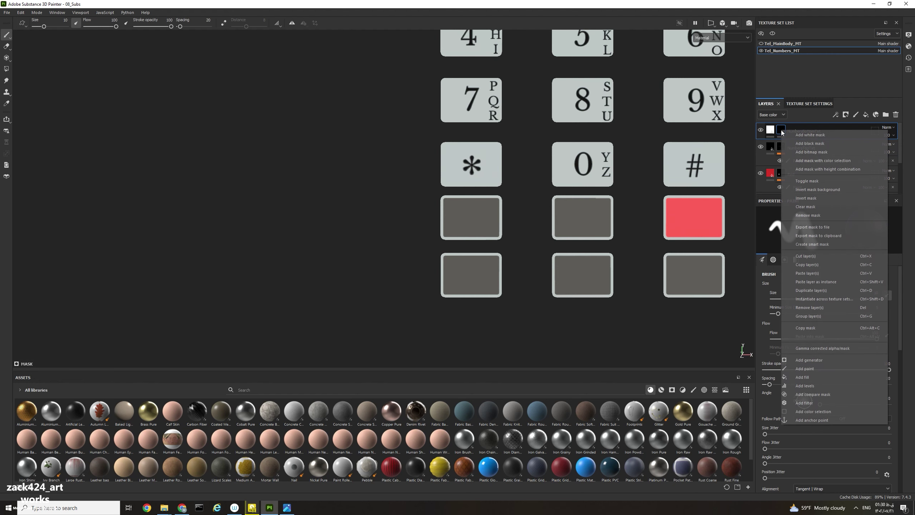
pyautogui.click(815, 369)
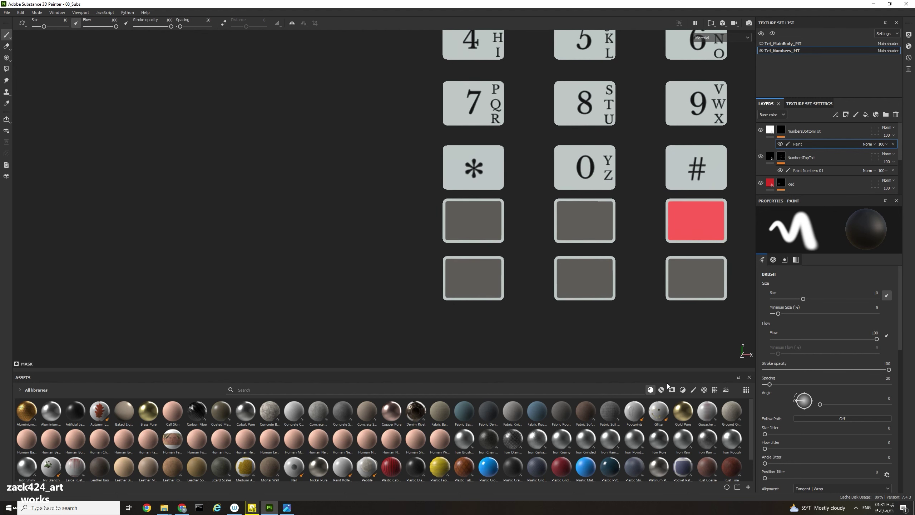
pyautogui.click(691, 390)
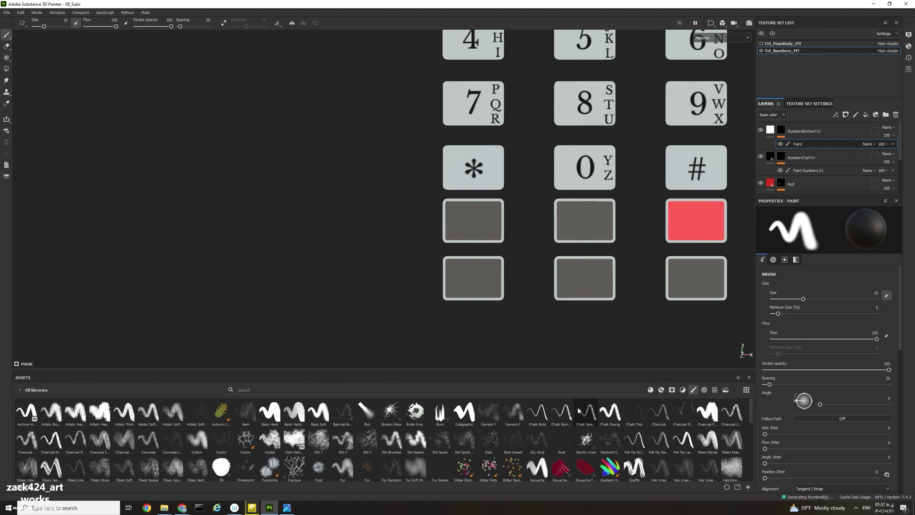
pyautogui.click(684, 390)
pyautogui.click(693, 389)
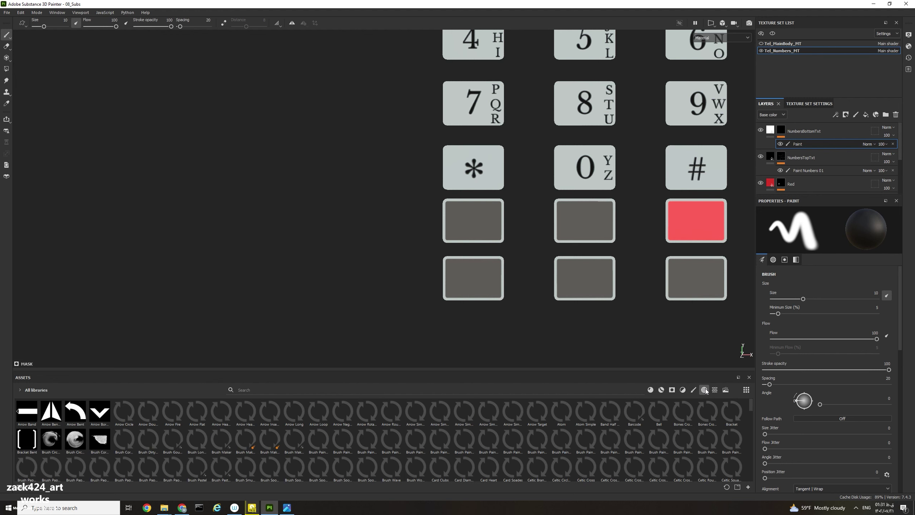
pyautogui.click(693, 389)
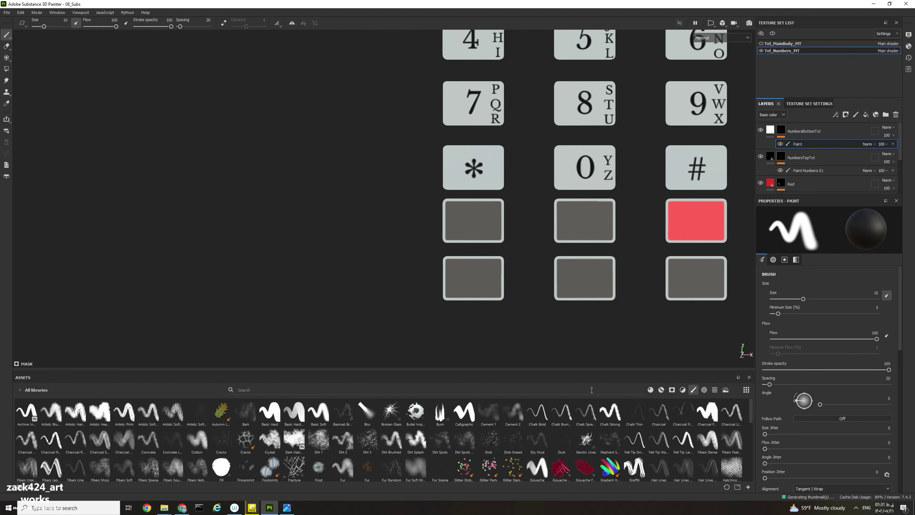
# - Search the assets for "font", limit the results to alphas, and choose the Font Orbitron alpha for the brush
pyautogui.click(437, 390)
pyautogui.write('text')
pyautogui.press('BackSpace')
pyautogui.press('BackSpace')
pyautogui.press('BackSpace')
pyautogui.press('BackSpace')
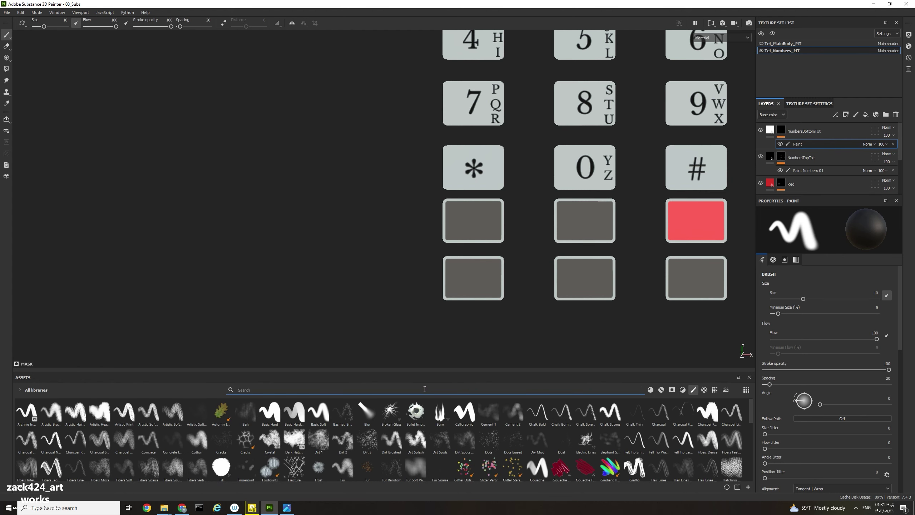
pyautogui.write('font')
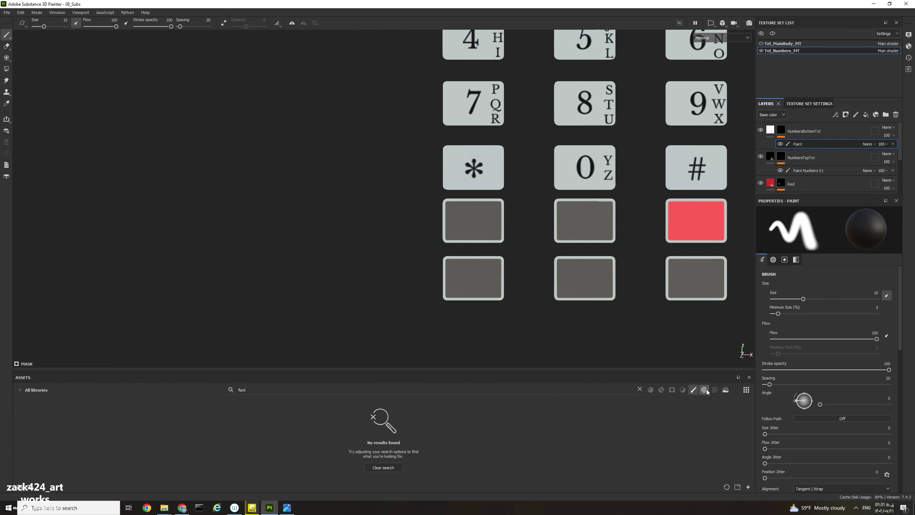
pyautogui.click(705, 389)
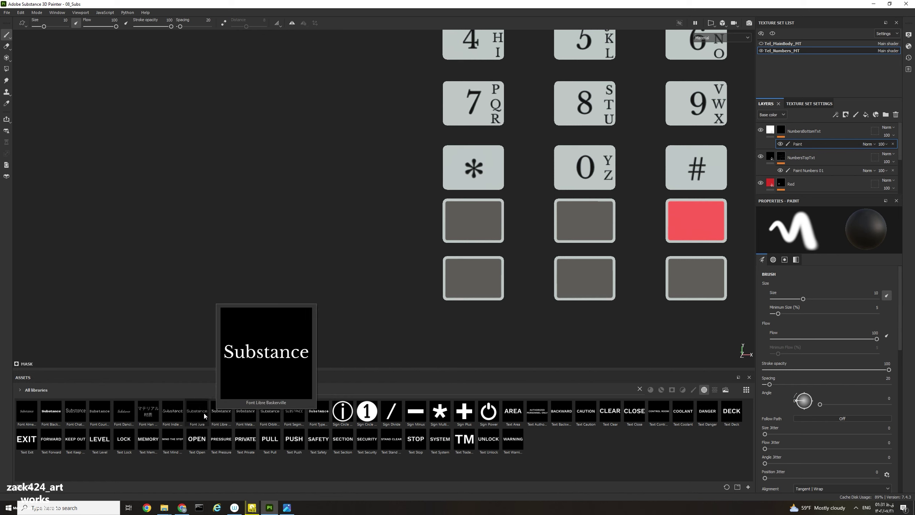
pyautogui.click(263, 412)
# - Replace the Font Orbitron alpha's text with SND
pyautogui.scroll(-5, 829, 379)
pyautogui.scroll(3, 515, 293)
pyautogui.keyDown('alt'); pyautogui.moveTo(518, 298); pyautogui.dragTo(412, 327, button='middle'); pyautogui.keyUp('alt')
pyautogui.keyDown('alt'); pyautogui.moveTo(445, 291); pyautogui.dragTo(484, 307); pyautogui.keyUp('alt')
pyautogui.doubleClick(806, 389)
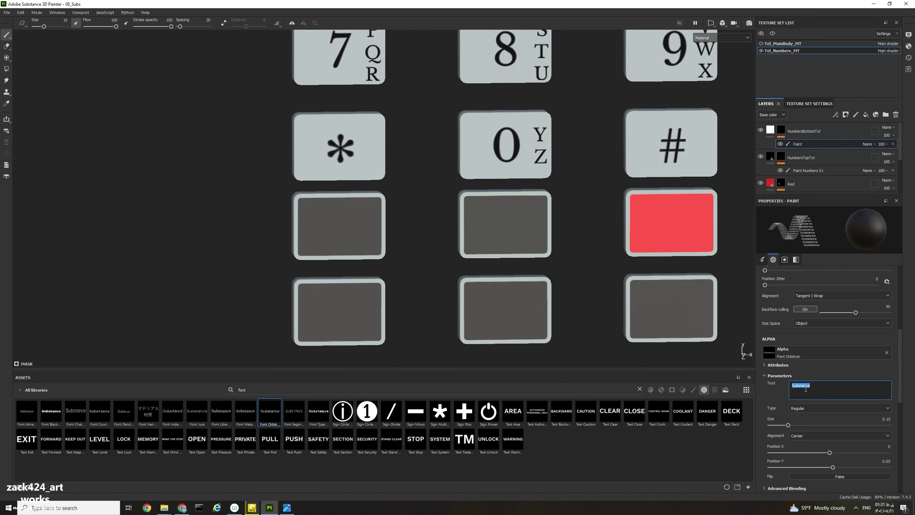
pyautogui.write('S')
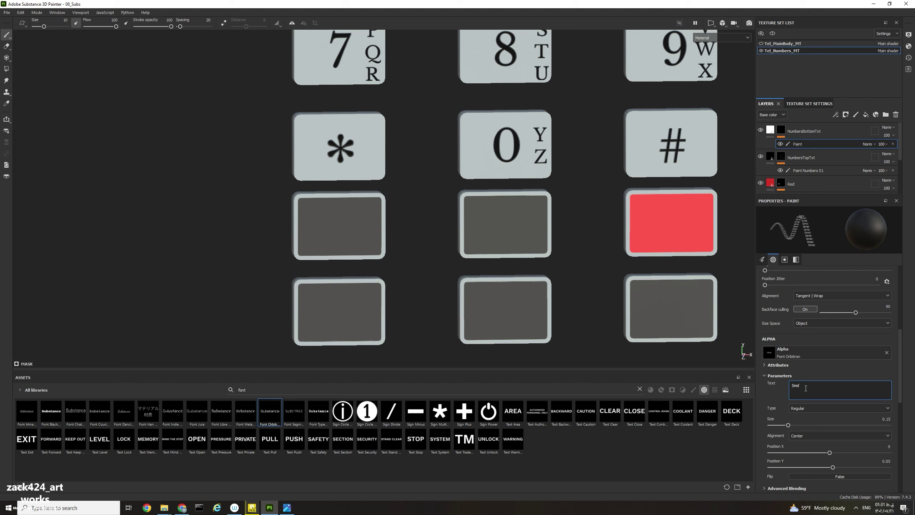
pyautogui.write('ND')
# - Stamp the regular-weight SND text on the center of the red key
pyautogui.moveTo(670, 234); pyautogui.dragTo(627, 226, button='middle')
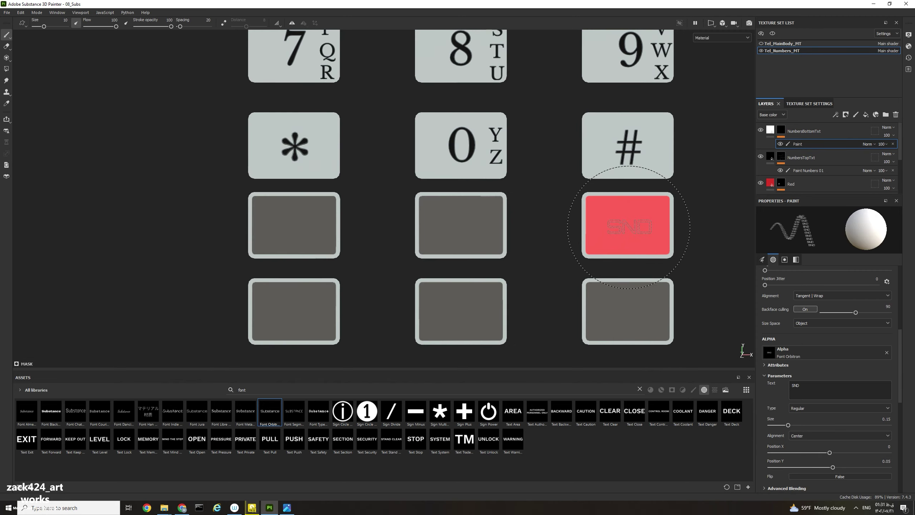
pyautogui.click(627, 229)
pyautogui.moveTo(674, 297)
pyautogui.keyDown('alt'); pyautogui.mouseDown()
pyautogui.moveTo(717, 318)
pyautogui.moveTo(690, 256)
pyautogui.moveTo(666, 306)
pyautogui.mouseUp(); pyautogui.keyUp('alt')
pyautogui.scroll(-3, 665, 309)
pyautogui.keyDown('alt'); pyautogui.moveTo(665, 308); pyautogui.dragTo(634, 319, button='middle'); pyautogui.keyUp('alt')
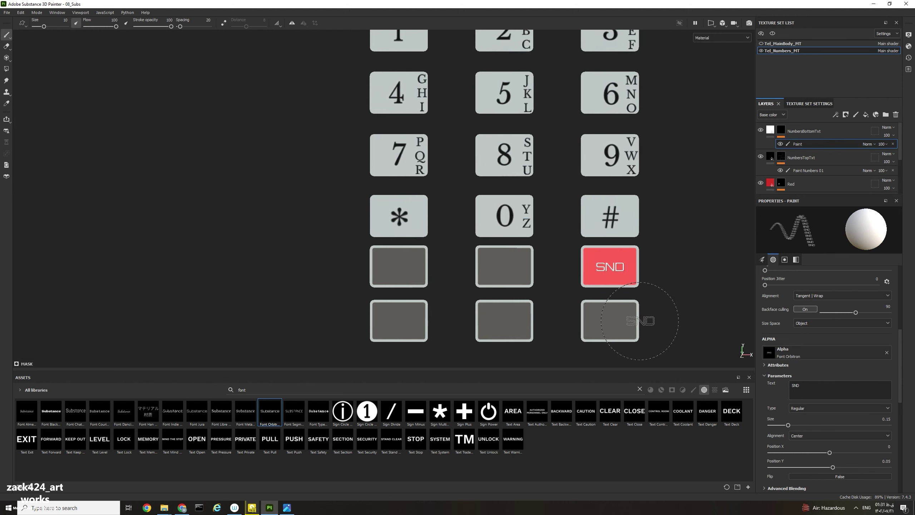
# - Set the brush size to 20 and the Font Orbitron alpha's type to Bold
pyautogui.rightClick(629, 290)
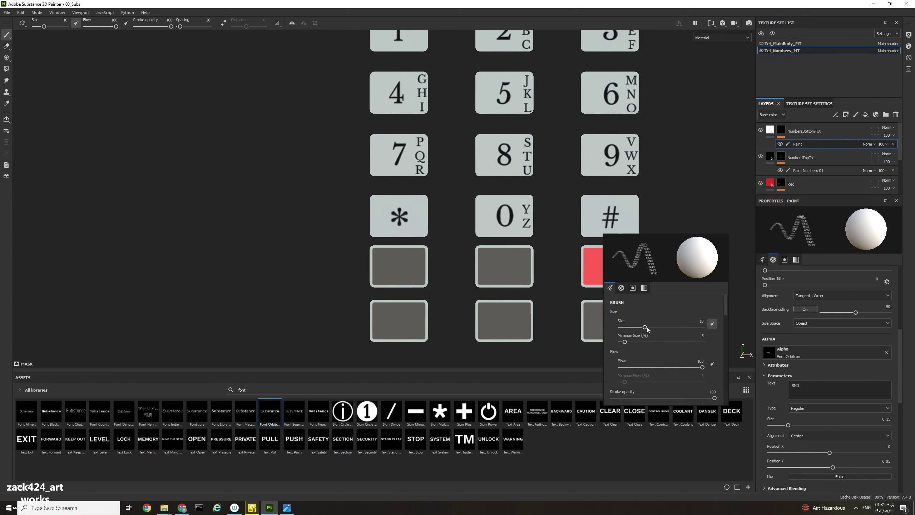
pyautogui.click(694, 320)
pyautogui.write('20')
pyautogui.press('Return')
pyautogui.click(839, 408)
pyautogui.click(839, 417)
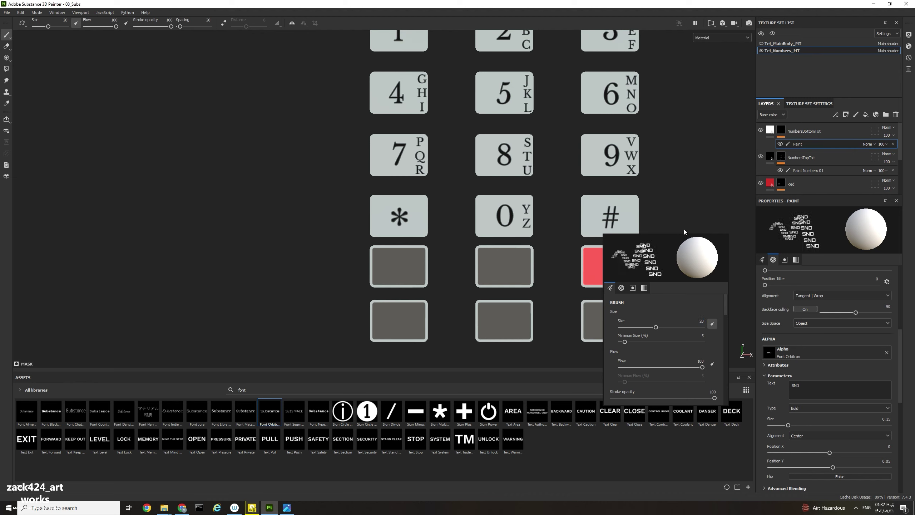
# - Try stamping the bold SND text on the red key at brush size 20, and undo the stamp
pyautogui.click(610, 266)
pyautogui.keyDown('alt'); pyautogui.moveTo(684, 297); pyautogui.dragTo(660, 280, button='middle'); pyautogui.keyUp('alt')
pyautogui.scroll(3, 659, 275)
pyautogui.keyDown('alt'); pyautogui.moveTo(660, 279); pyautogui.dragTo(671, 286); pyautogui.keyUp('alt')
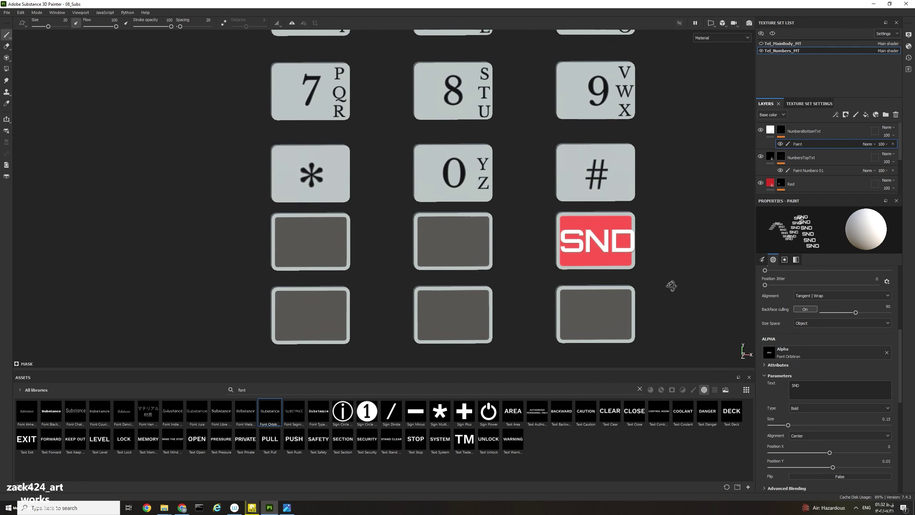
pyautogui.scroll(-3, 671, 286)
pyautogui.hotkey('ctrl', 'z')
# - Set the brush size to 17 and stamp the bold SND text on the center of the red key
pyautogui.rightClick(661, 263)
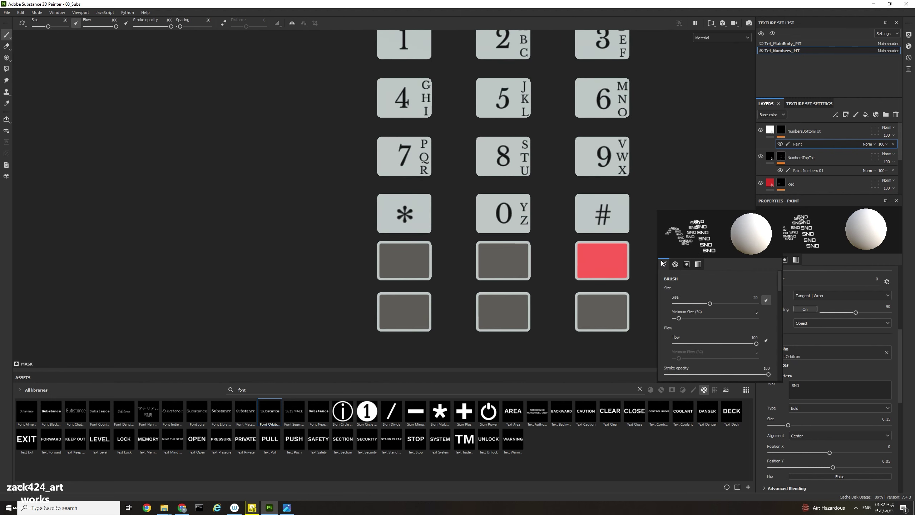
pyautogui.click(745, 296)
pyautogui.write('14')
pyautogui.press('Return')
pyautogui.press('Return')
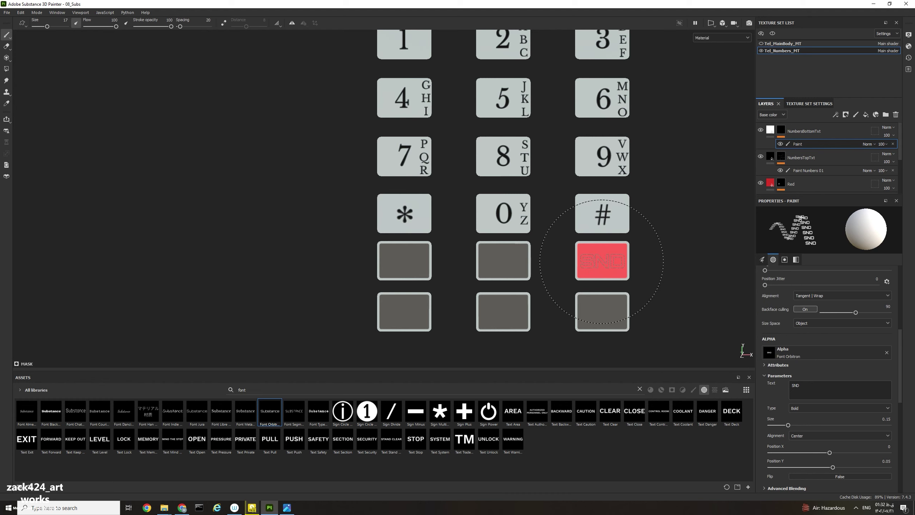
pyautogui.click(602, 261)
pyautogui.moveTo(670, 285)
pyautogui.keyDown('alt'); pyautogui.mouseDown()
pyautogui.moveTo(718, 304)
pyautogui.moveTo(680, 280)
pyautogui.moveTo(645, 287)
pyautogui.mouseUp(); pyautogui.keyUp('alt')
pyautogui.scroll(-4, 691, 299)
pyautogui.moveTo(645, 286)
pyautogui.keyDown('alt'); pyautogui.mouseDown(button='middle')
pyautogui.moveTo(683, 276)
pyautogui.moveTo(718, 295)
pyautogui.moveTo(660, 284)
pyautogui.mouseUp(button='middle'); pyautogui.keyUp('alt')
# - Set the brush size to 14 over the blank grey key below the asterisk key
pyautogui.scroll(3, 678, 288)
pyautogui.scroll(3, 601, 279)
pyautogui.keyDown('alt'); pyautogui.moveTo(523, 253); pyautogui.dragTo(582, 262, button='middle'); pyautogui.keyUp('alt')
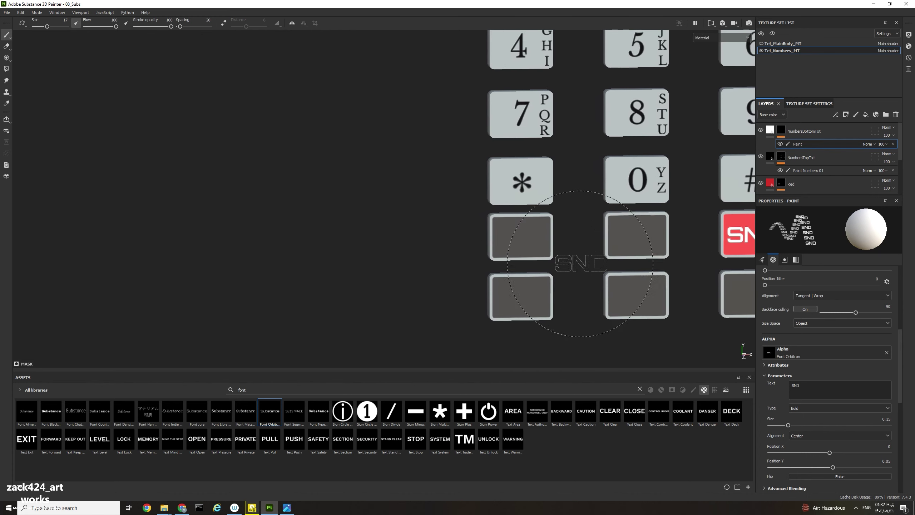
pyautogui.scroll(2, 549, 248)
pyautogui.rightClick(513, 240)
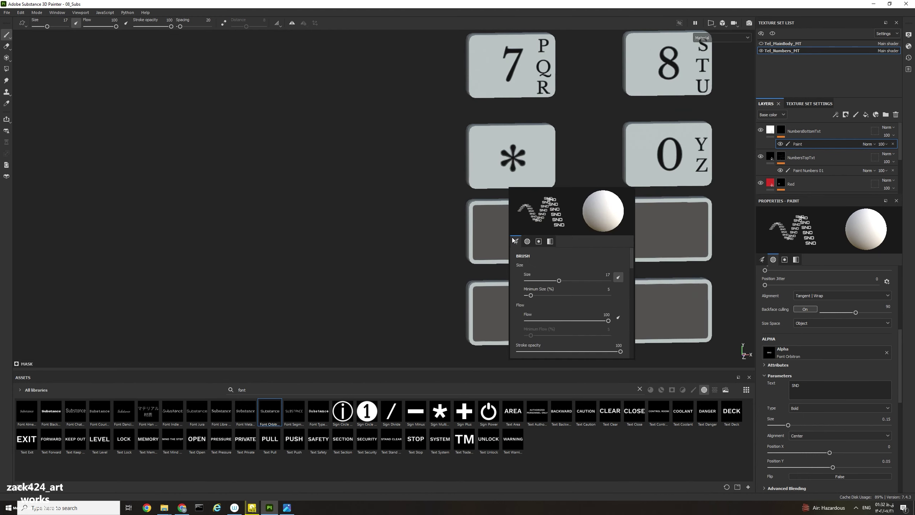
pyautogui.click(600, 274)
pyautogui.write('147')
pyautogui.press('Return')
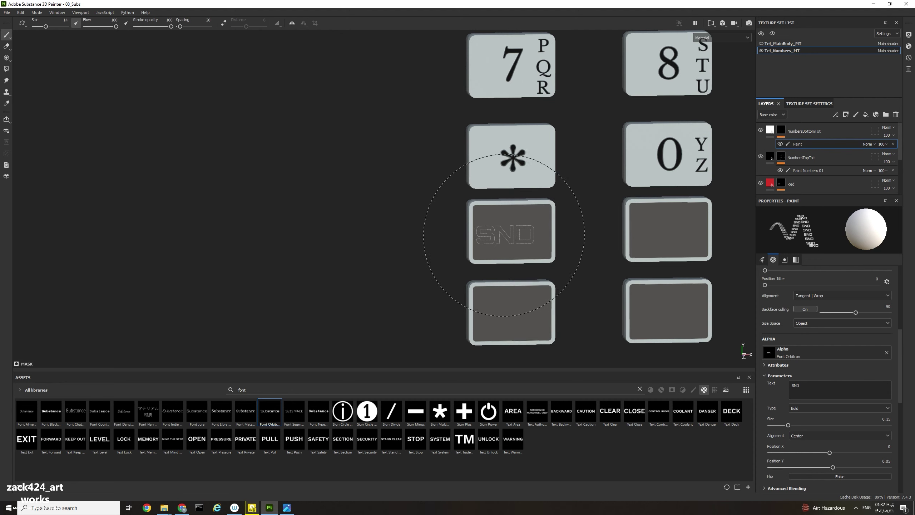
# - Change the Font Orbitron alpha's text to VOL +
pyautogui.write('v')
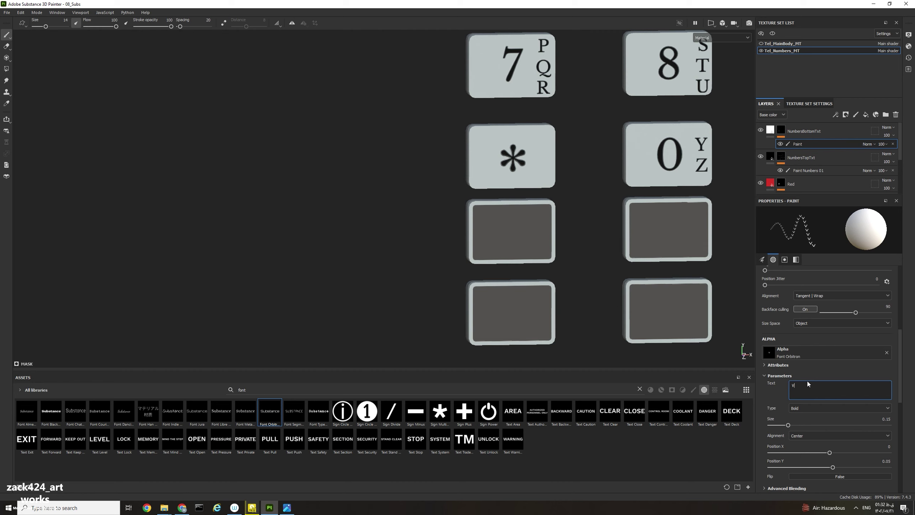
pyautogui.write('OL')
pyautogui.press('Return')
pyautogui.write('+')
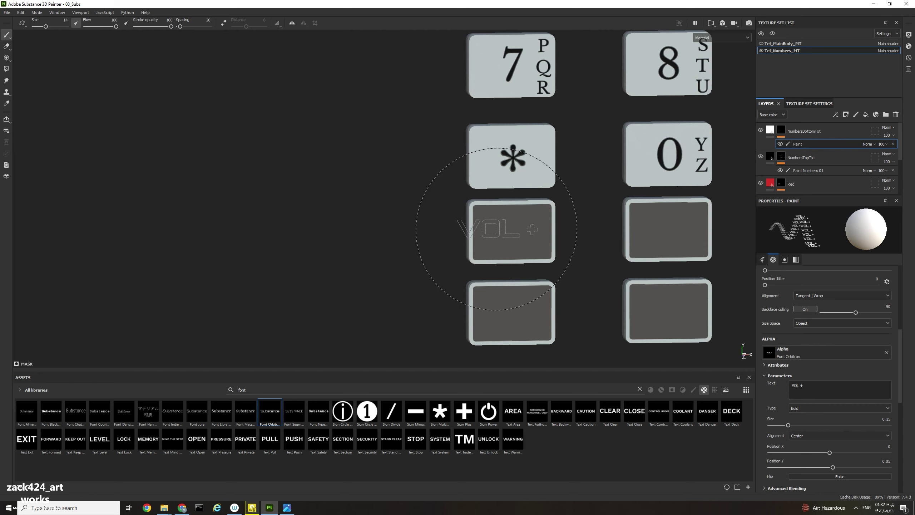
# - Align the view to face the keypad straight on and set the viewport to orthographic projection
pyautogui.keyDown('alt'); pyautogui.keyDown('shift'); pyautogui.moveTo(507, 236); pyautogui.dragTo(478, 233); pyautogui.keyUp('shift'); pyautogui.keyUp('alt')
pyautogui.rightClick(499, 235)
pyautogui.click(405, 220)
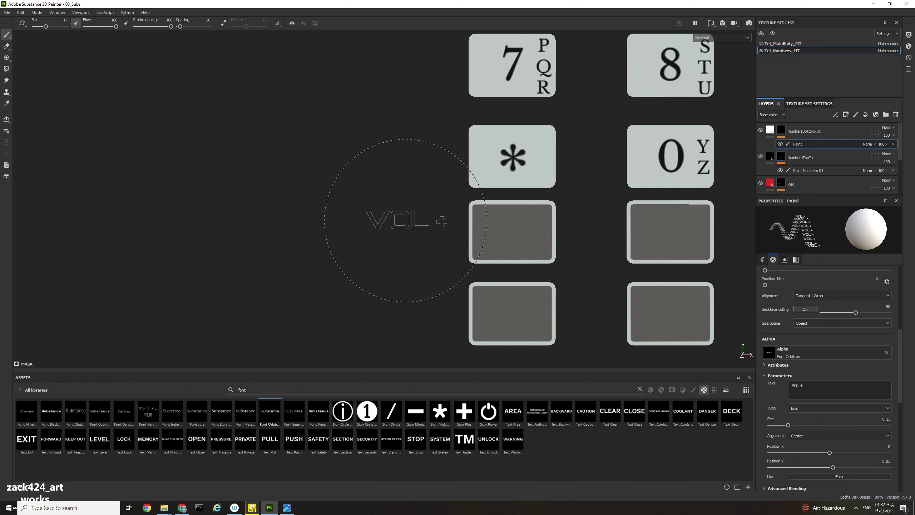
pyautogui.rightClick(509, 239)
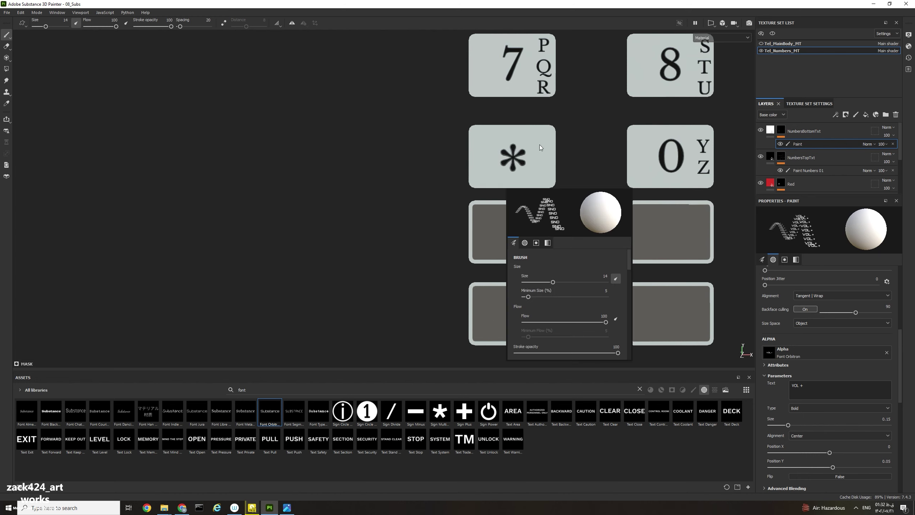
pyautogui.click(710, 23)
pyautogui.click(722, 23)
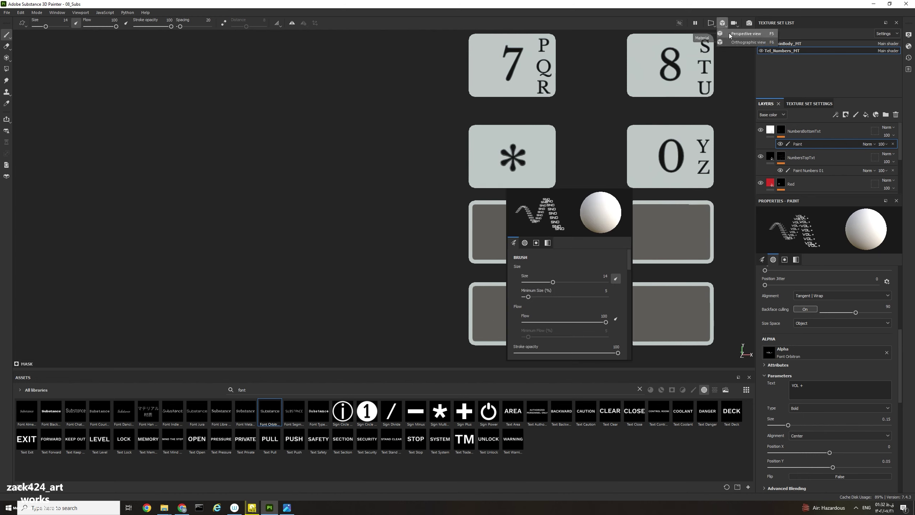
pyautogui.click(734, 42)
pyautogui.click(721, 26)
pyautogui.click(731, 34)
pyautogui.click(722, 25)
pyautogui.click(725, 43)
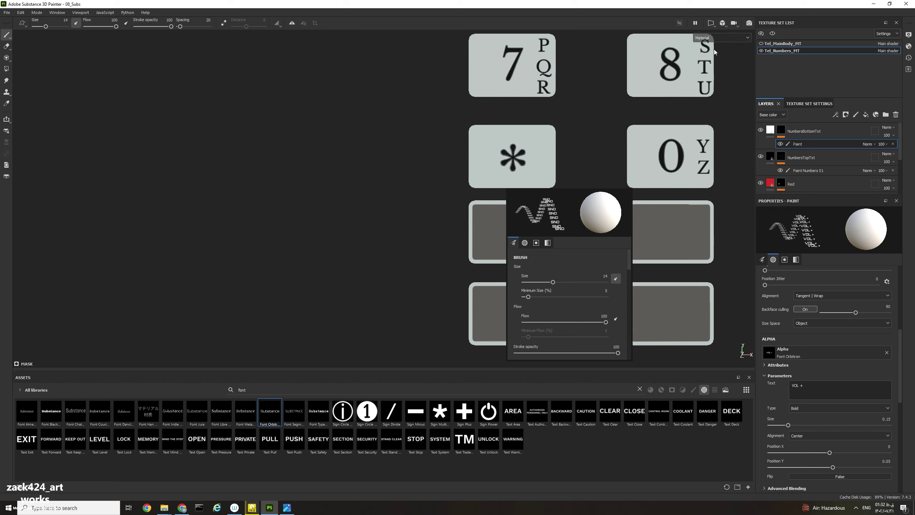
# - Set the brush size to 12 and stamp the VOL + text on the center of the grey key below the asterisk key
pyautogui.scroll(4, 435, 241)
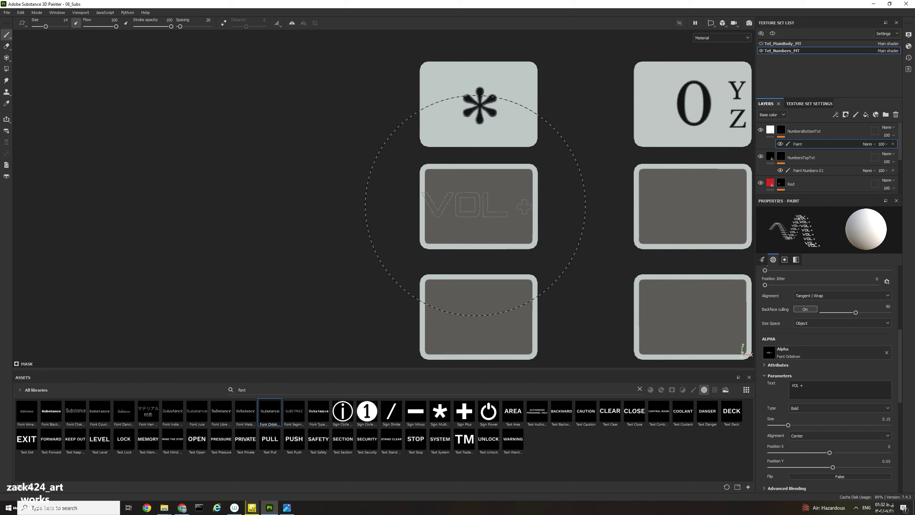
pyautogui.rightClick(475, 205)
pyautogui.click(557, 244)
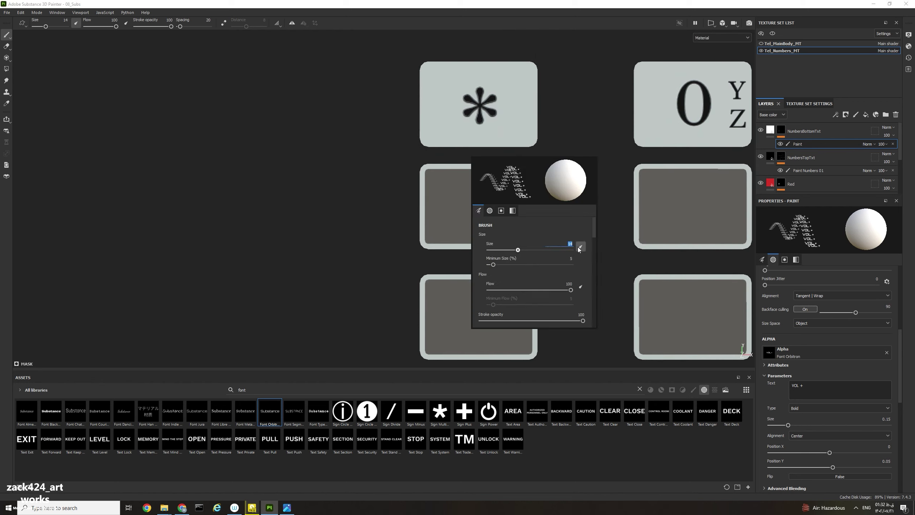
pyautogui.write('12')
pyautogui.press('Return')
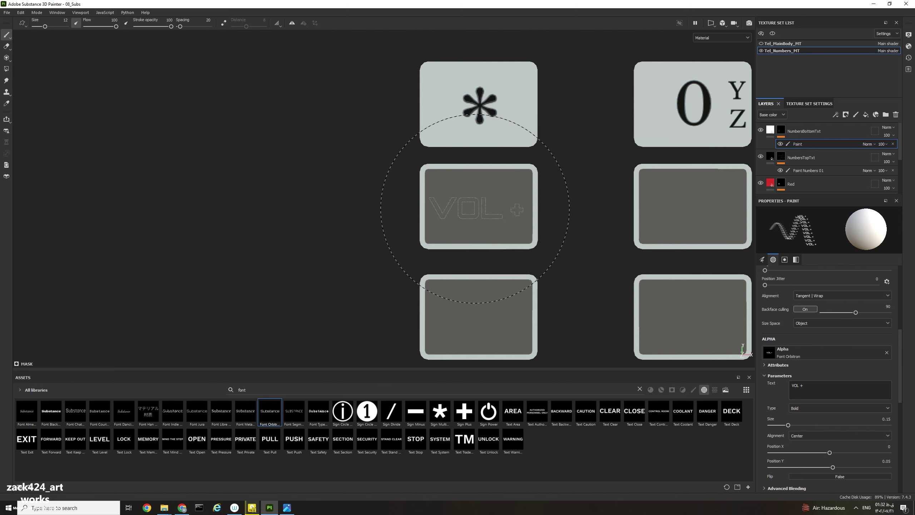
pyautogui.click(476, 207)
# - Change the alpha's text to VOL - and stamp it on the key directly below VOL +
pyautogui.keyDown('alt'); pyautogui.moveTo(478, 247); pyautogui.dragTo(485, 192, button='middle'); pyautogui.keyUp('alt')
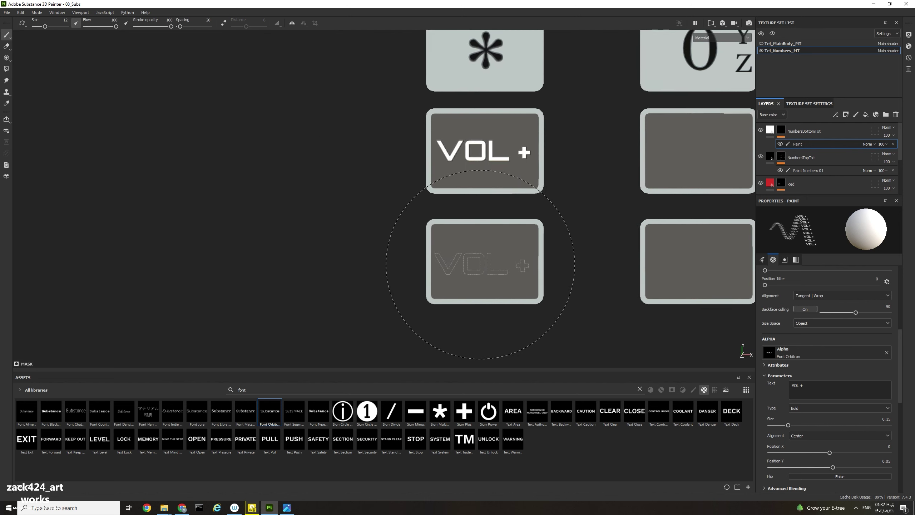
pyautogui.click(807, 386)
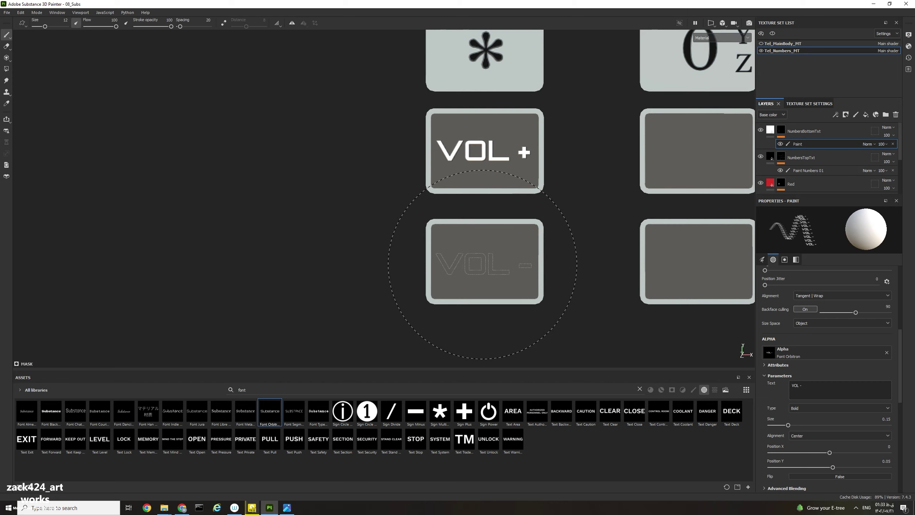
pyautogui.click(482, 265)
# - Examine the stamped VOL + and VOL - labels beside the SND key and the remaining blank keys
pyautogui.scroll(-6, 482, 264)
pyautogui.moveTo(465, 262)
pyautogui.keyDown('alt'); pyautogui.mouseDown()
pyautogui.moveTo(548, 263)
pyautogui.moveTo(440, 254)
pyautogui.mouseUp(); pyautogui.keyUp('alt')
pyautogui.scroll(5, 443, 254)
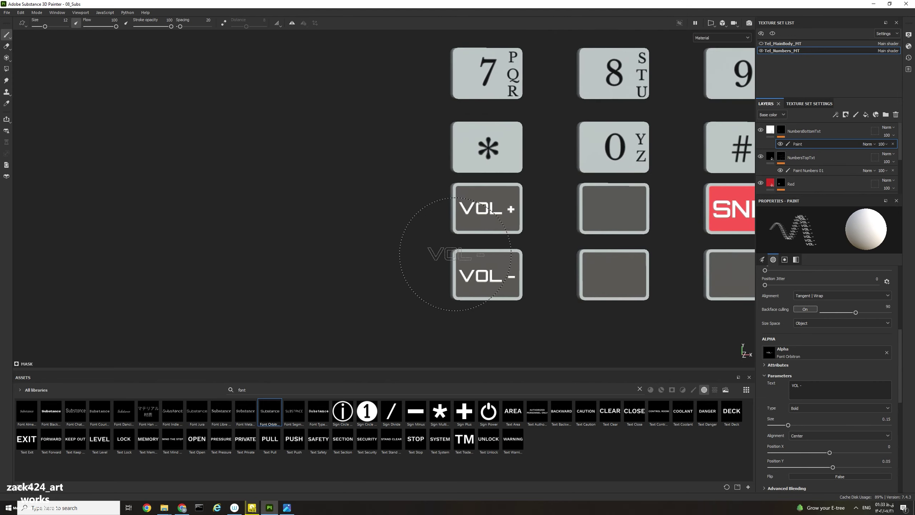
pyautogui.scroll(3, 455, 254)
pyautogui.keyDown('alt'); pyautogui.moveTo(516, 268); pyautogui.dragTo(355, 229, button='middle'); pyautogui.keyUp('alt')
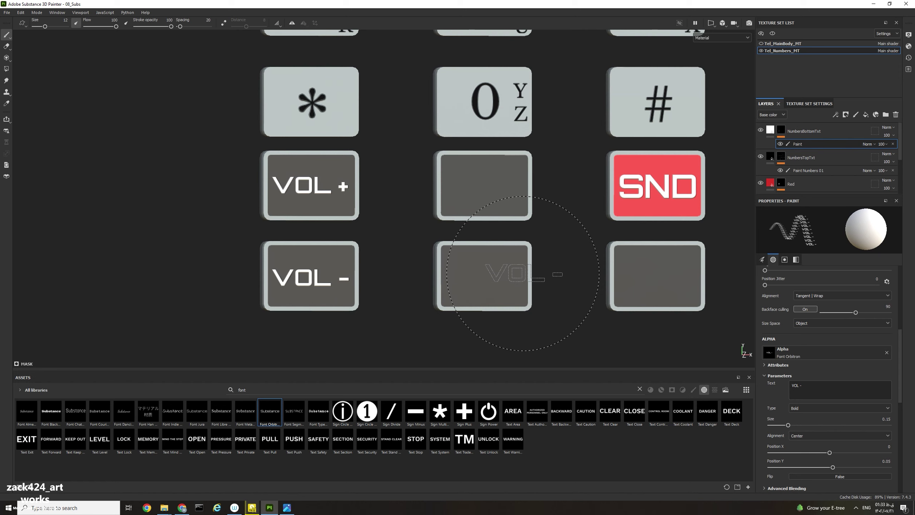
pyautogui.moveTo(523, 286)
pyautogui.keyDown('alt'); pyautogui.mouseDown()
pyautogui.moveTo(551, 284)
pyautogui.moveTo(523, 278)
pyautogui.mouseUp(); pyautogui.keyUp('alt')
pyautogui.keyDown('alt'); pyautogui.moveTo(522, 278); pyautogui.dragTo(534, 285, button='middle'); pyautogui.keyUp('alt')
pyautogui.keyDown('alt'); pyautogui.moveTo(534, 284); pyautogui.dragTo(530, 289); pyautogui.keyUp('alt')
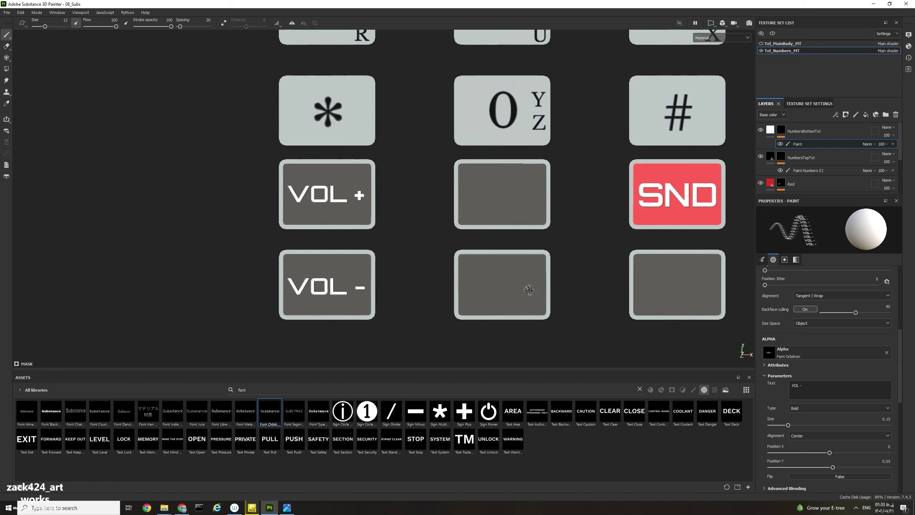
pyautogui.scroll(-2, 525, 291)
pyautogui.scroll(1, 526, 292)
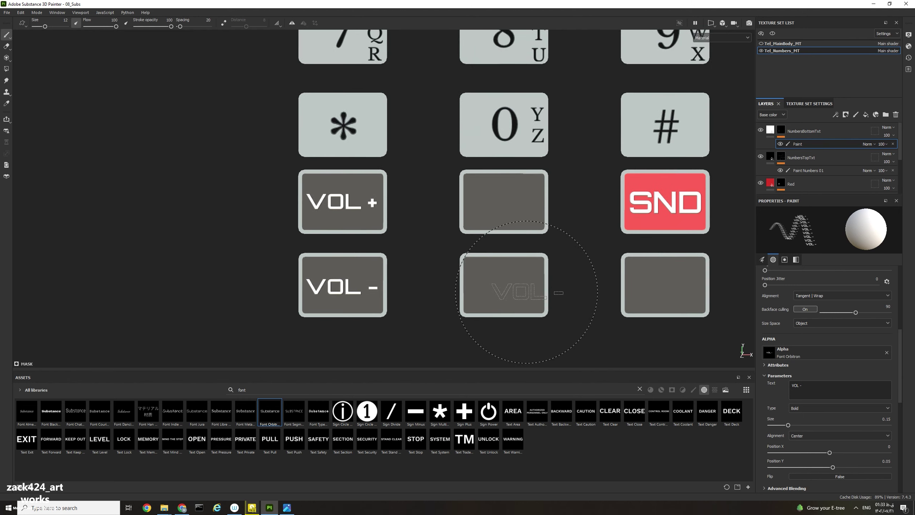
pyautogui.keyDown('alt'); pyautogui.moveTo(528, 291); pyautogui.dragTo(531, 294, button='middle'); pyautogui.keyUp('alt')
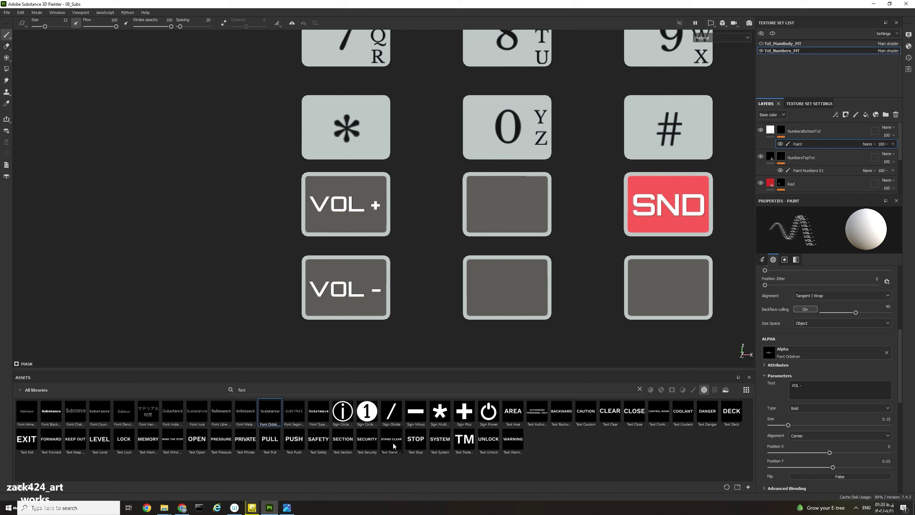
# - Load the Text Lock alpha into the brush and set the brush size to 10
pyautogui.moveTo(393, 446)
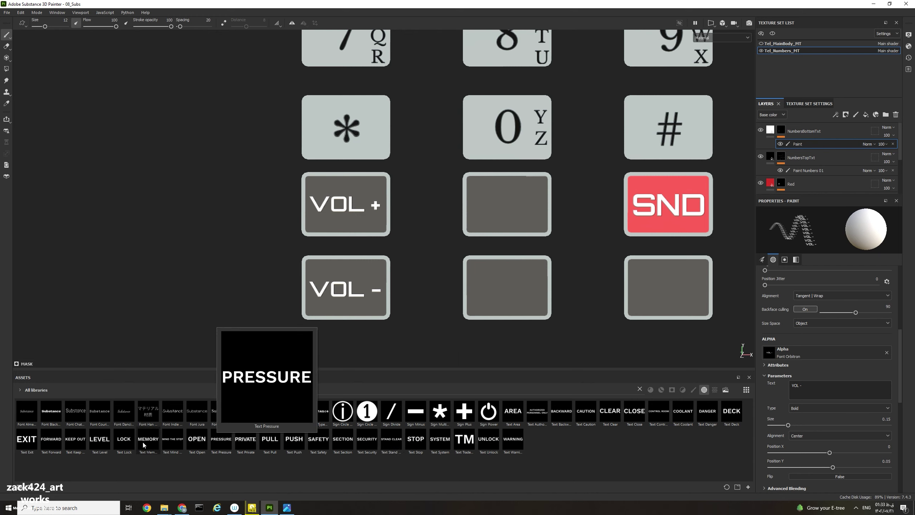
pyautogui.click(124, 439)
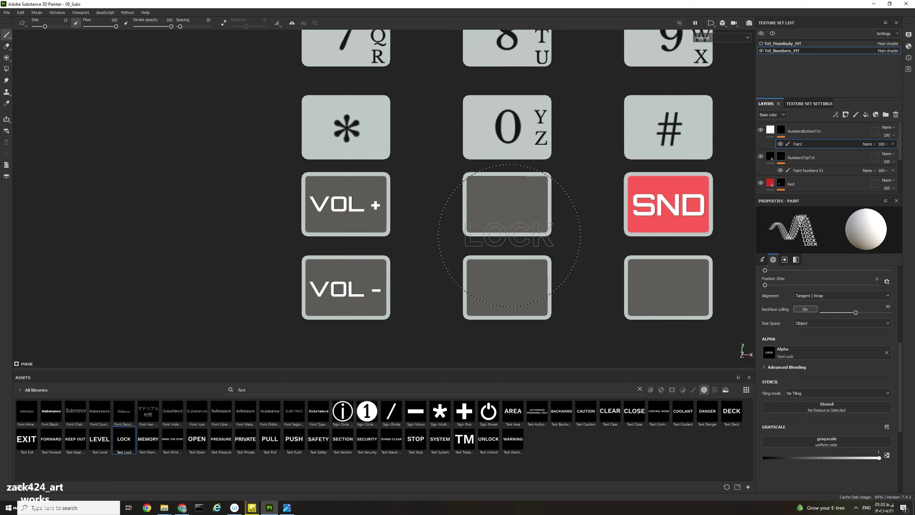
pyautogui.rightClick(518, 246)
pyautogui.click(596, 269)
pyautogui.write('10')
pyautogui.press('Return')
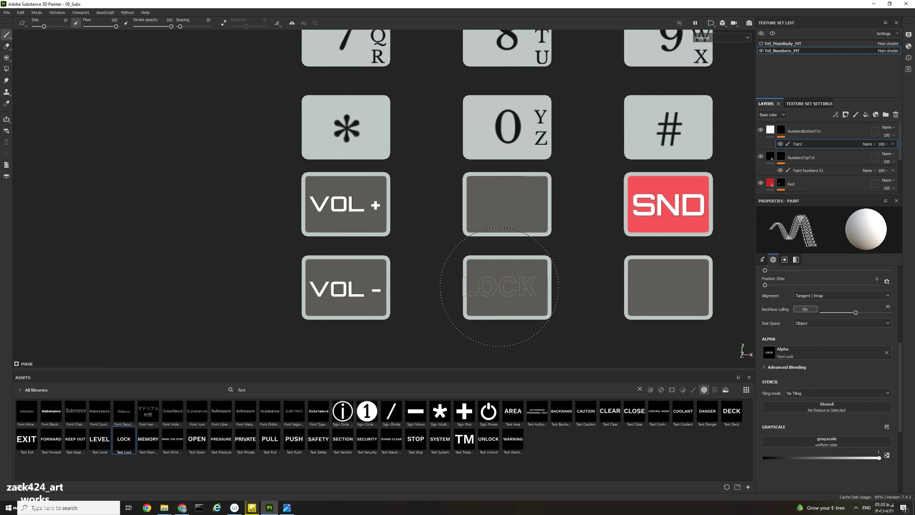
# - Try stamping the LOCK text on the key below SND at brush size 8
pyautogui.rightClick(502, 286)
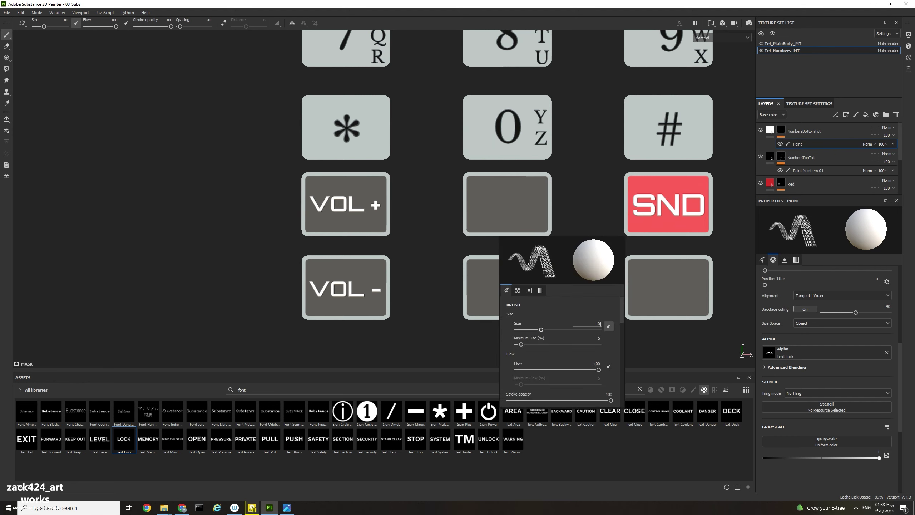
pyautogui.write('8')
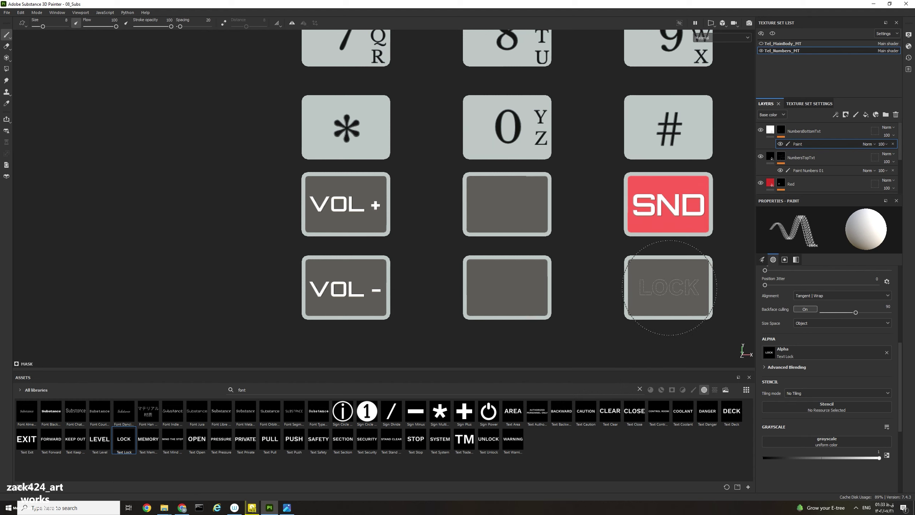
pyautogui.click(669, 289)
pyautogui.scroll(-3, 545, 284)
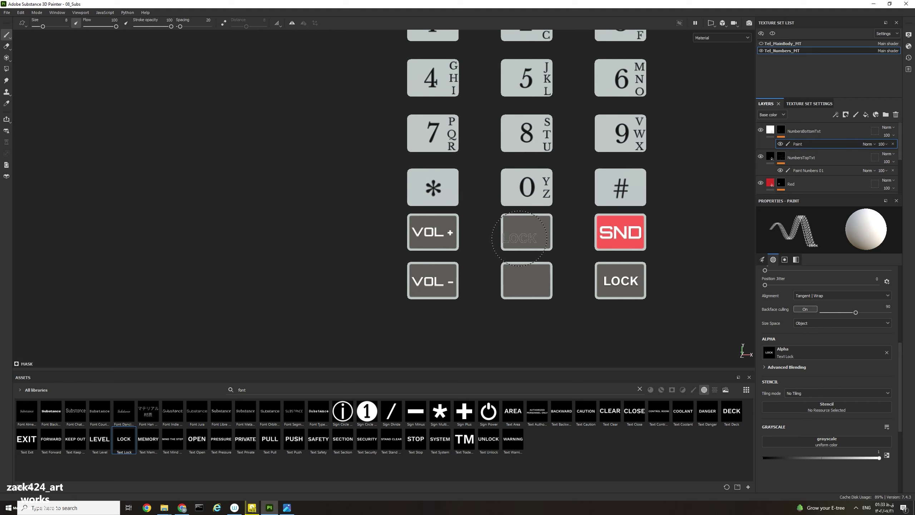
# - Set the brush size to 10 and stamp the LOCK text on the center of the key below SND
pyautogui.rightClick(549, 264)
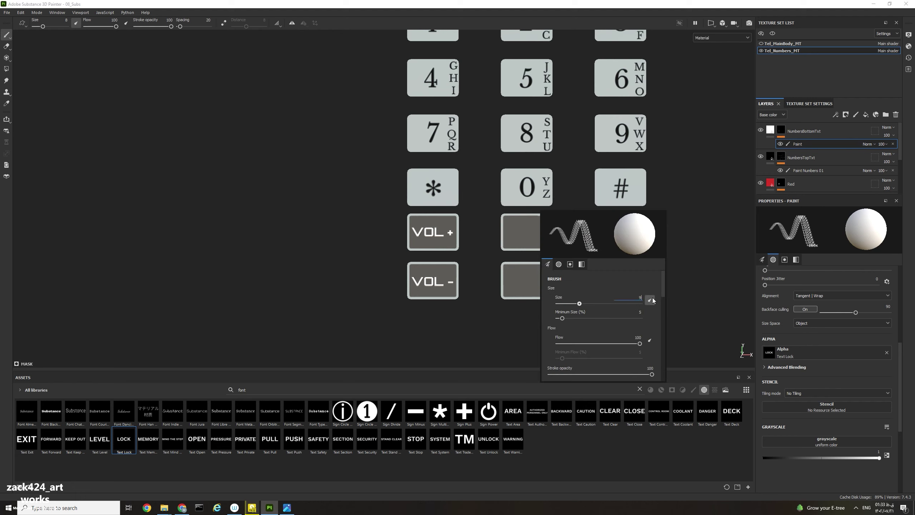
pyautogui.write('9')
pyautogui.press('Return')
pyautogui.rightClick(624, 285)
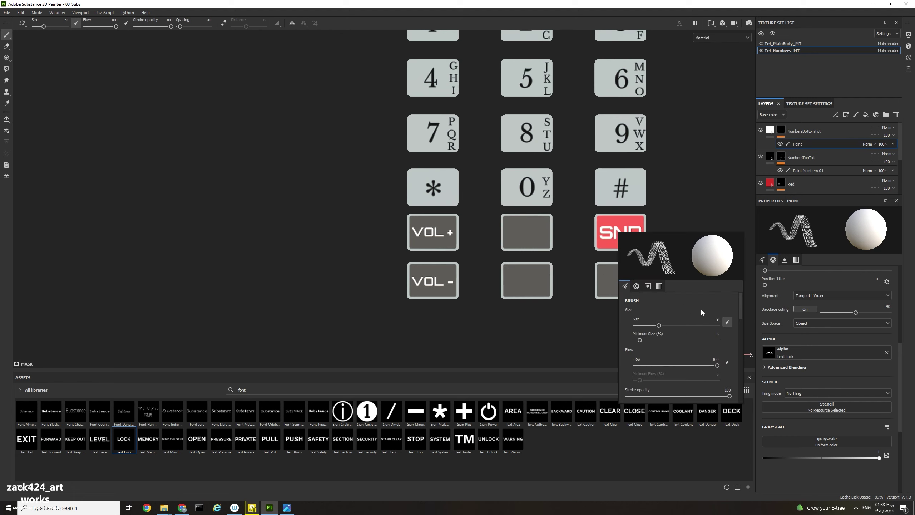
pyautogui.write('10')
pyautogui.press('Return')
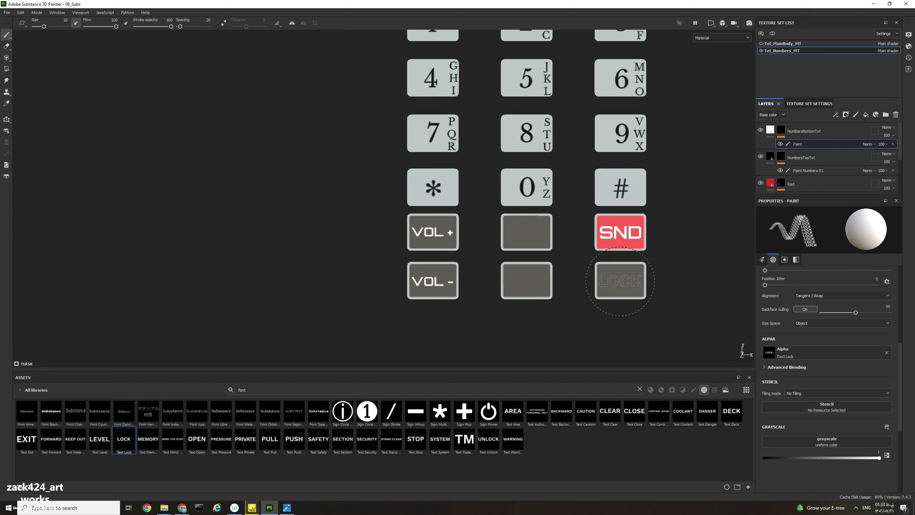
pyautogui.click(621, 281)
# - Inspect the LOCK label against the other function keys and the two blank keys in the middle column
pyautogui.scroll(-3, 508, 294)
pyautogui.moveTo(508, 298)
pyautogui.keyDown('alt'); pyautogui.mouseDown()
pyautogui.moveTo(495, 323)
pyautogui.moveTo(525, 313)
pyautogui.moveTo(561, 273)
pyautogui.moveTo(598, 290)
pyautogui.moveTo(566, 302)
pyautogui.mouseUp(); pyautogui.keyUp('alt')
pyautogui.scroll(6, 548, 303)
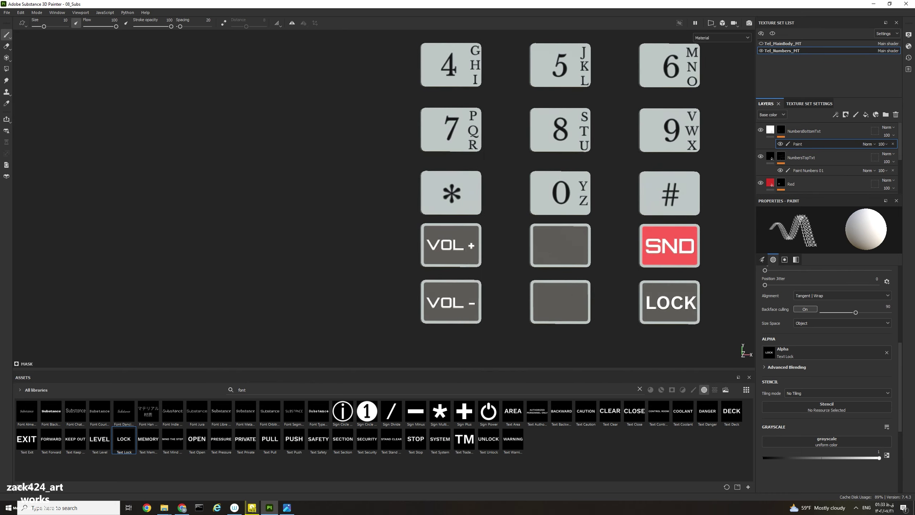
pyautogui.keyDown('alt'); pyautogui.moveTo(562, 257); pyautogui.dragTo(545, 262); pyautogui.keyUp('alt')
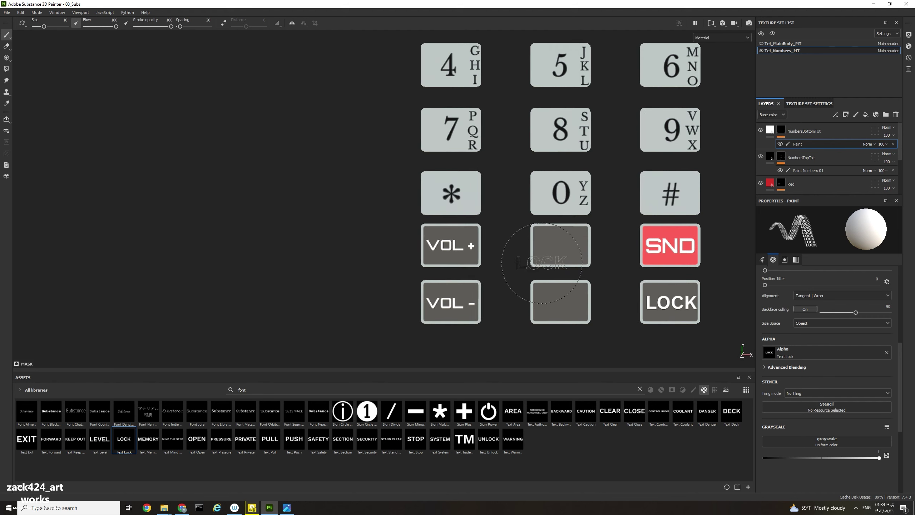
pyautogui.scroll(-2, 543, 267)
pyautogui.scroll(4, 545, 272)
pyautogui.moveTo(545, 275); pyautogui.dragTo(534, 269, button='middle')
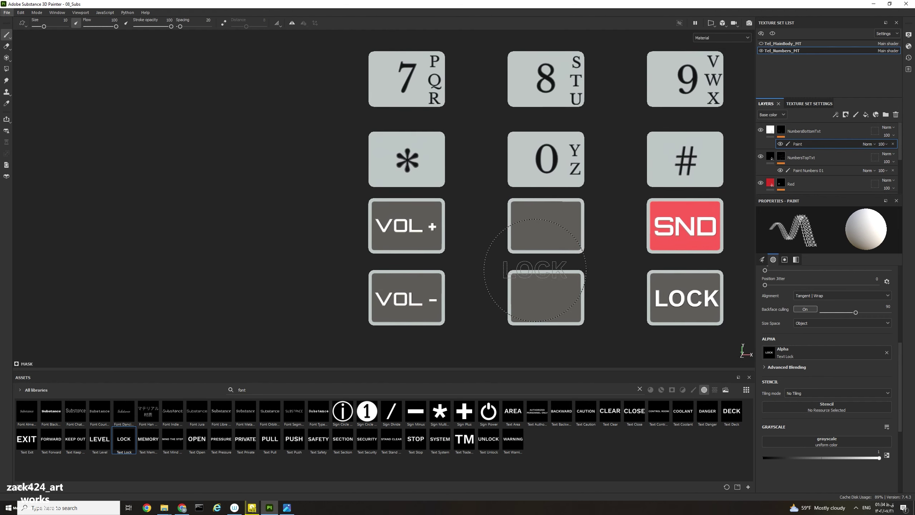
pyautogui.moveTo(543, 271); pyautogui.dragTo(557, 280, button='middle')
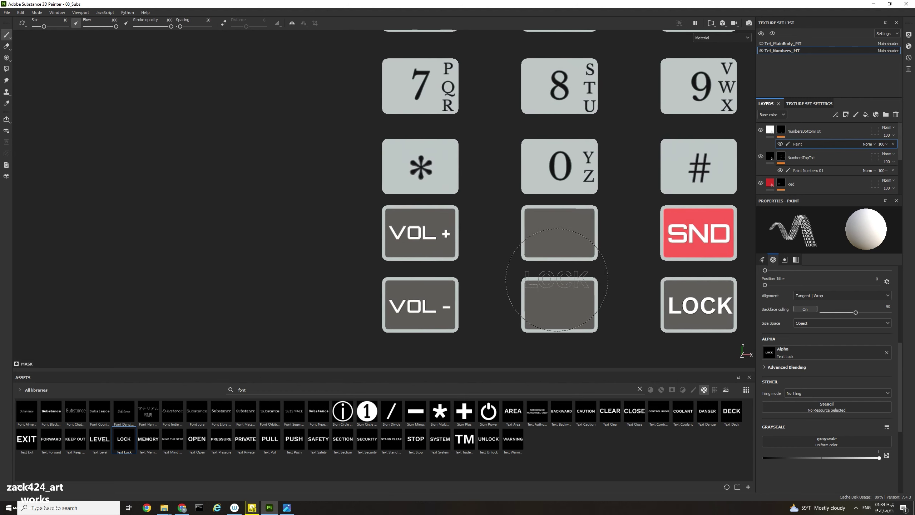
pyautogui.rightClick(559, 255)
pyautogui.moveTo(493, 300); pyautogui.dragTo(476, 268, button='middle')
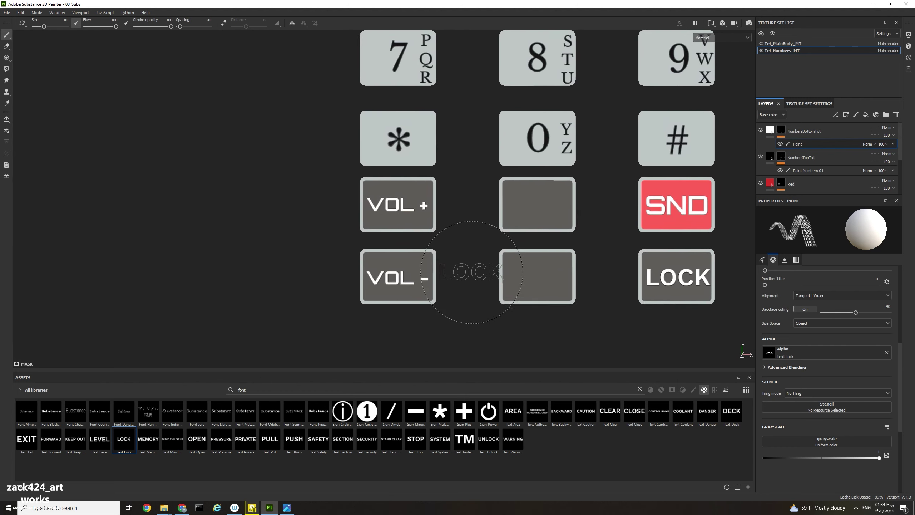
# - Load the Sign Power alpha into the brush and set the brush size to 8
pyautogui.click(489, 414)
pyautogui.rightClick(545, 276)
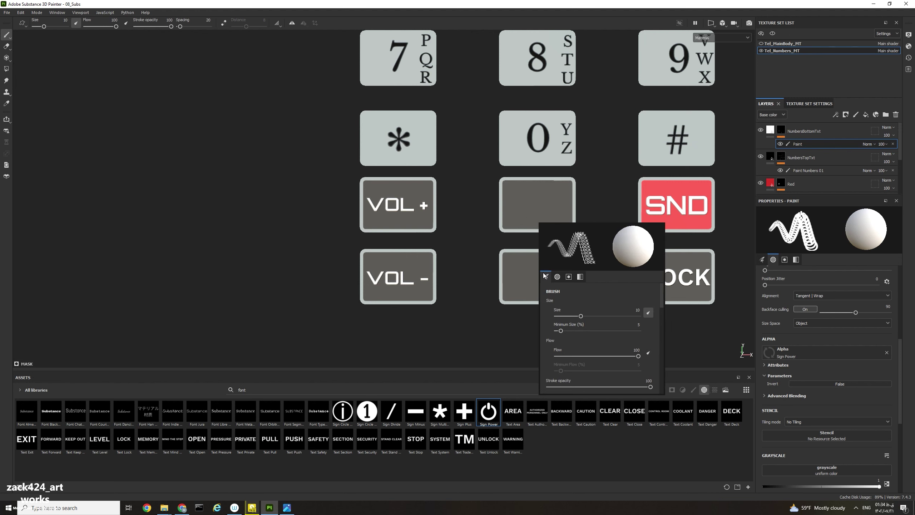
pyautogui.click(637, 310)
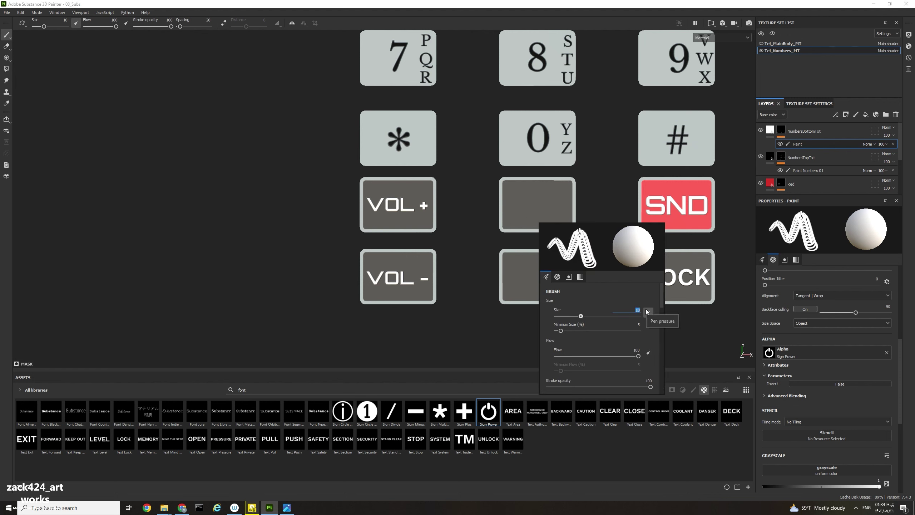
pyautogui.write('8')
pyautogui.press('Return')
pyautogui.click(523, 278)
# - Set the brush size to 3 and stamp the power sign on the right half of the key between VOL - and LOCK
pyautogui.rightClick(546, 284)
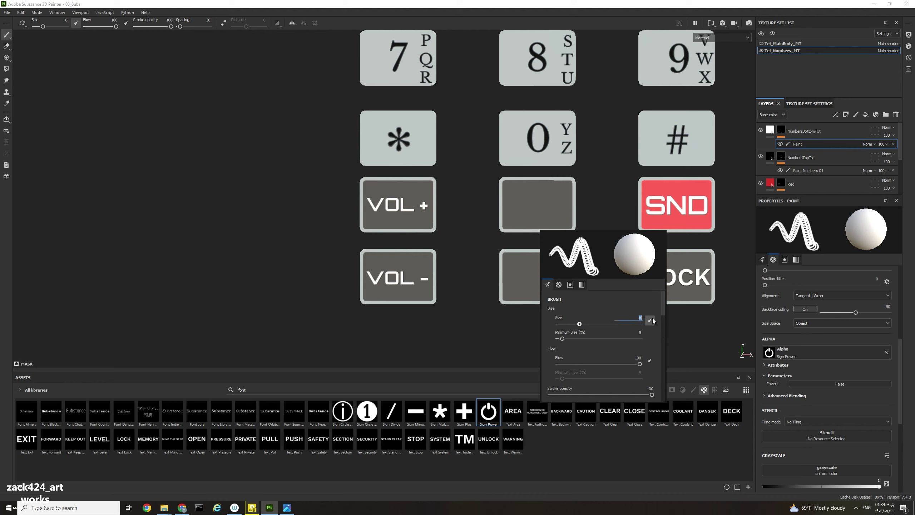
pyautogui.write('3')
pyautogui.press('Return')
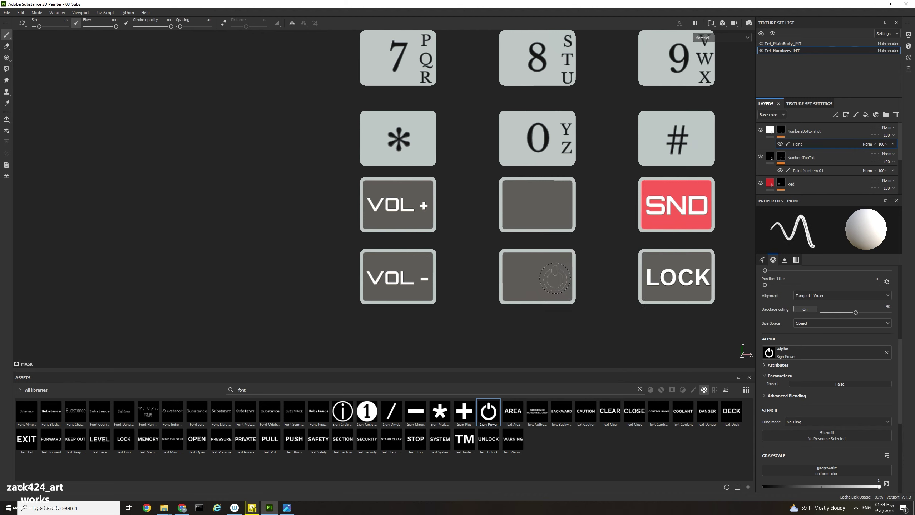
pyautogui.click(555, 278)
pyautogui.scroll(-5, 602, 316)
pyautogui.scroll(5, 567, 310)
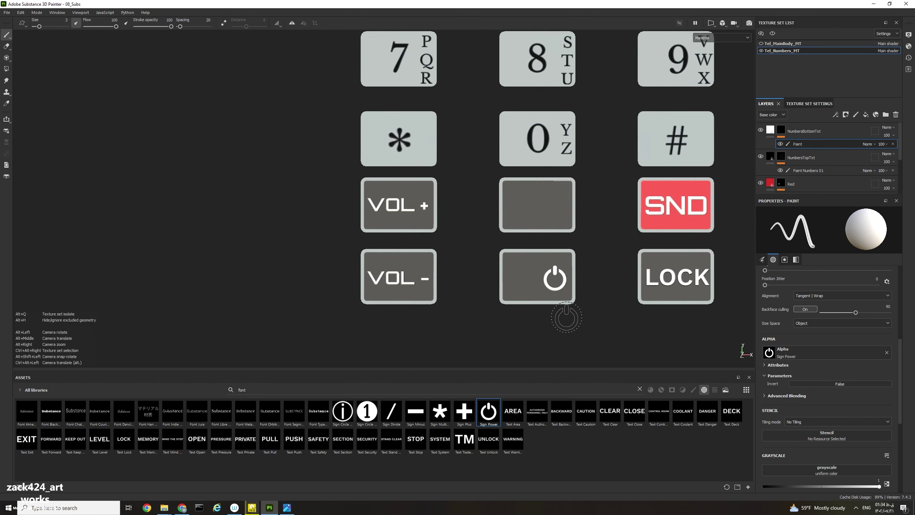
pyautogui.keyDown('alt'); pyautogui.moveTo(566, 317); pyautogui.dragTo(568, 309, button='middle'); pyautogui.keyUp('alt')
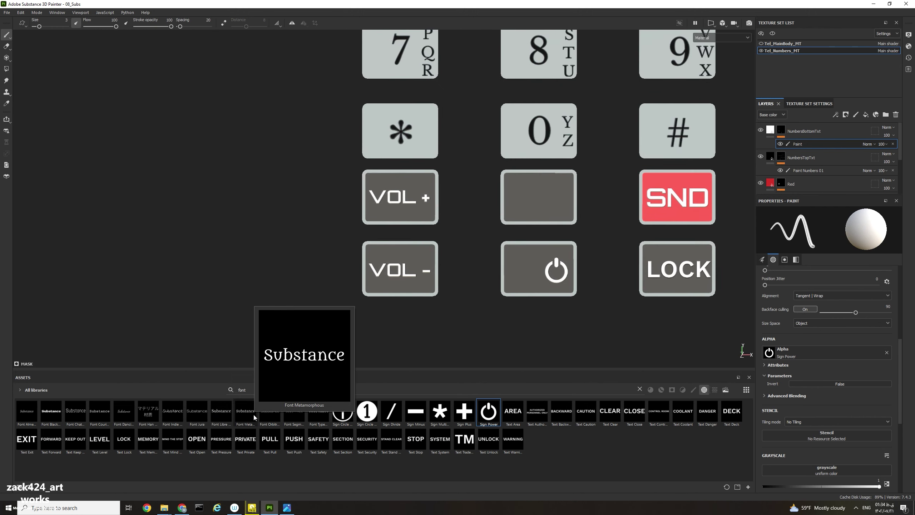
# - Load the Font Orbitron alpha with the text PWR into the brush and set the brush size to 5
pyautogui.click(272, 418)
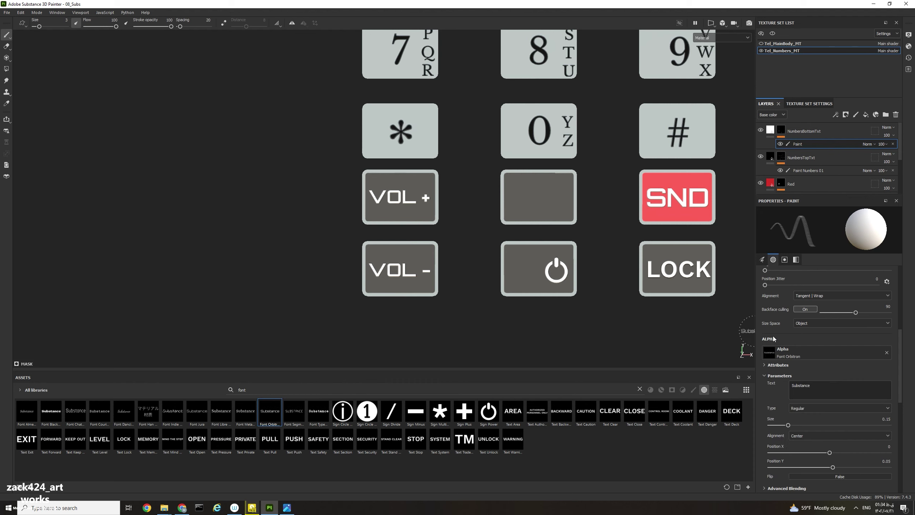
pyautogui.write('PWR')
pyautogui.rightClick(523, 265)
pyautogui.write('5')
pyautogui.click(706, 333)
# - Try stamping the regular PWR text beside the power sign at brush size 10, and undo the stamp
pyautogui.rightClick(525, 265)
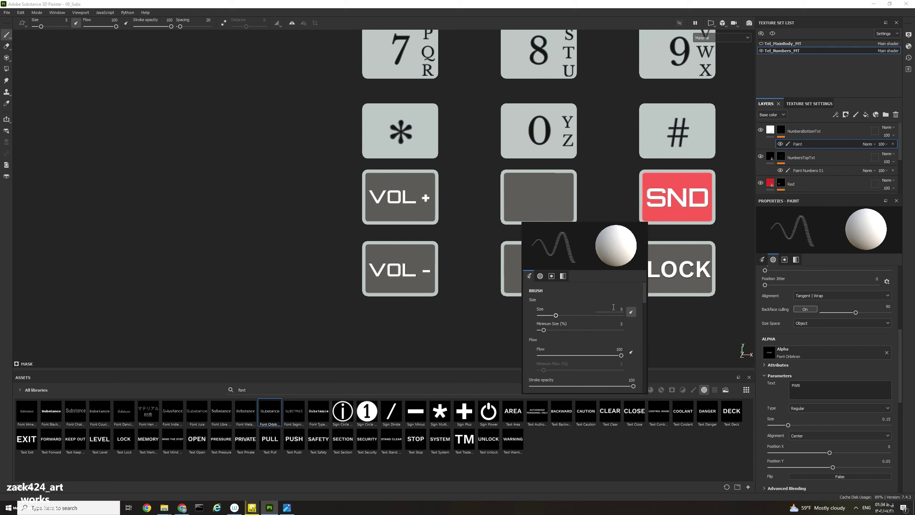
pyautogui.write('10')
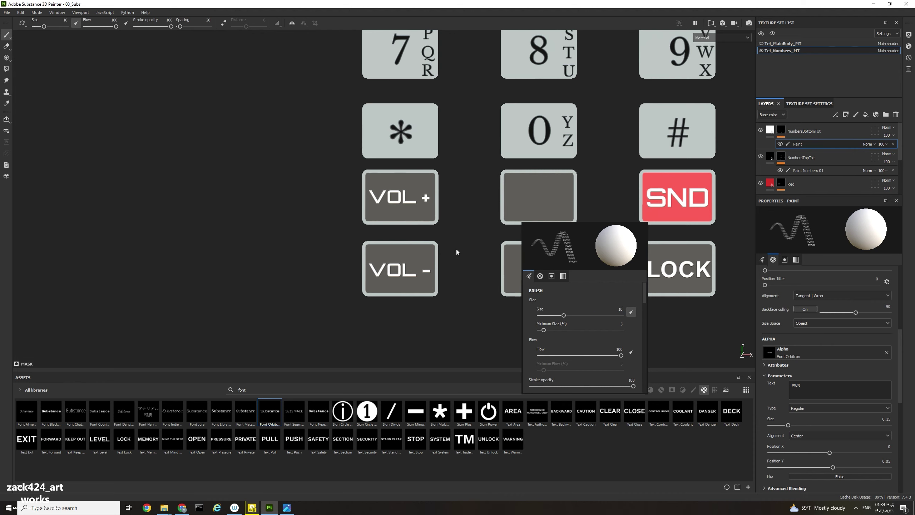
pyautogui.click(524, 270)
pyautogui.click(525, 272)
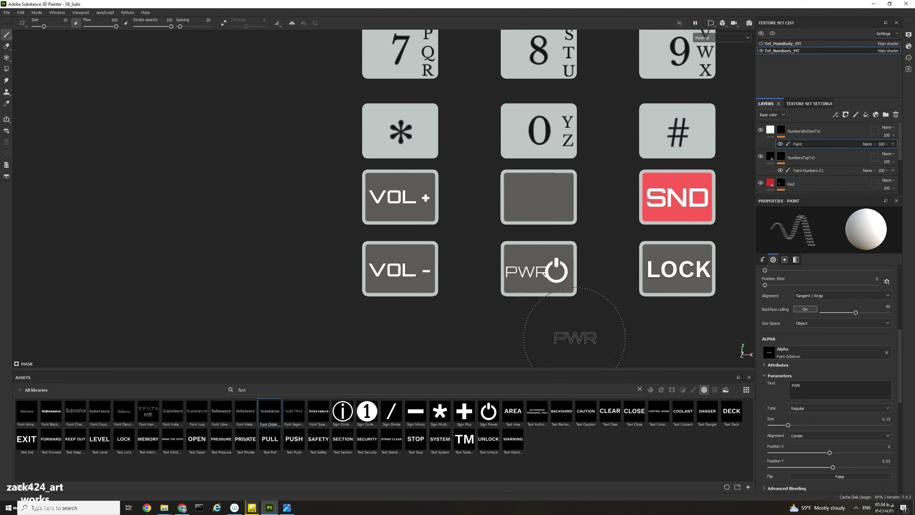
pyautogui.scroll(-4, 612, 326)
pyautogui.moveTo(605, 320)
pyautogui.keyDown('alt'); pyautogui.mouseDown()
pyautogui.moveTo(635, 319)
pyautogui.moveTo(572, 314)
pyautogui.mouseUp(); pyautogui.keyUp('alt')
pyautogui.scroll(5, 570, 314)
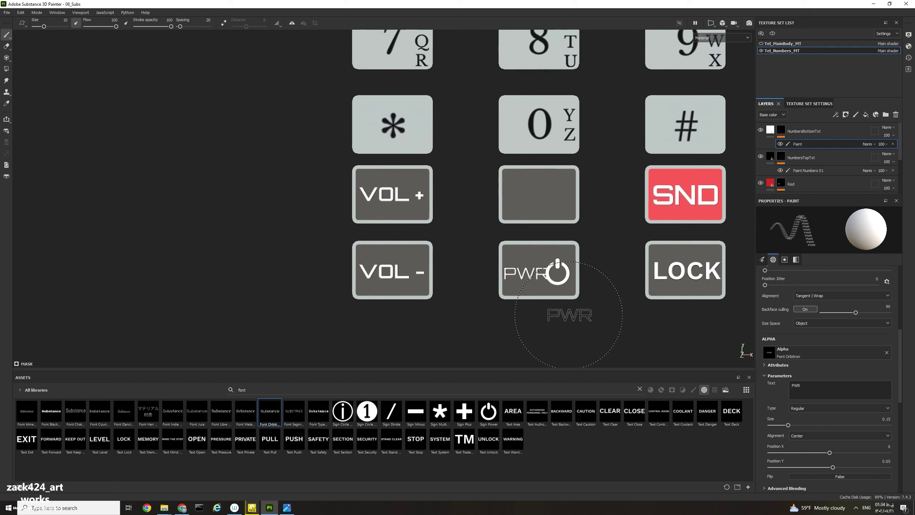
pyautogui.hotkey('ctrl', 'z')
# - Set the brush size to 9 and give the PWR text the Bold type and Right alignment
pyautogui.rightClick(572, 313)
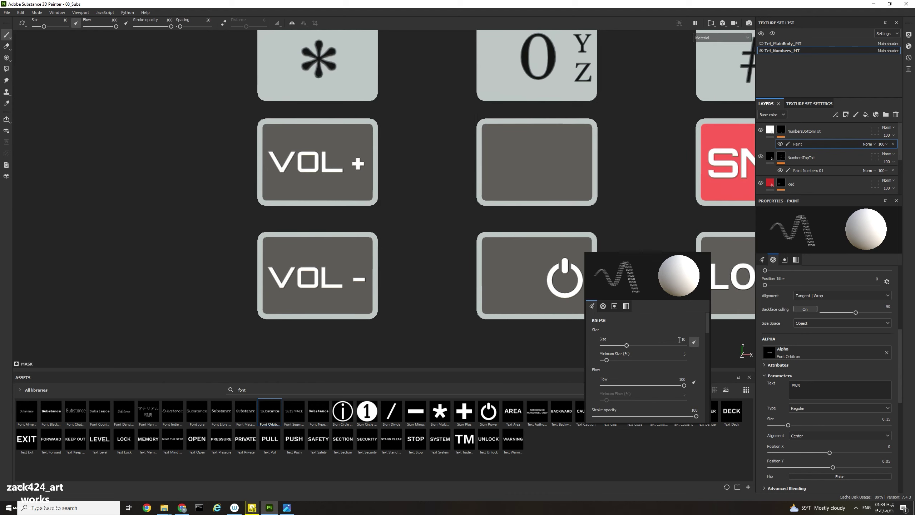
pyautogui.write('9')
pyautogui.press('Return')
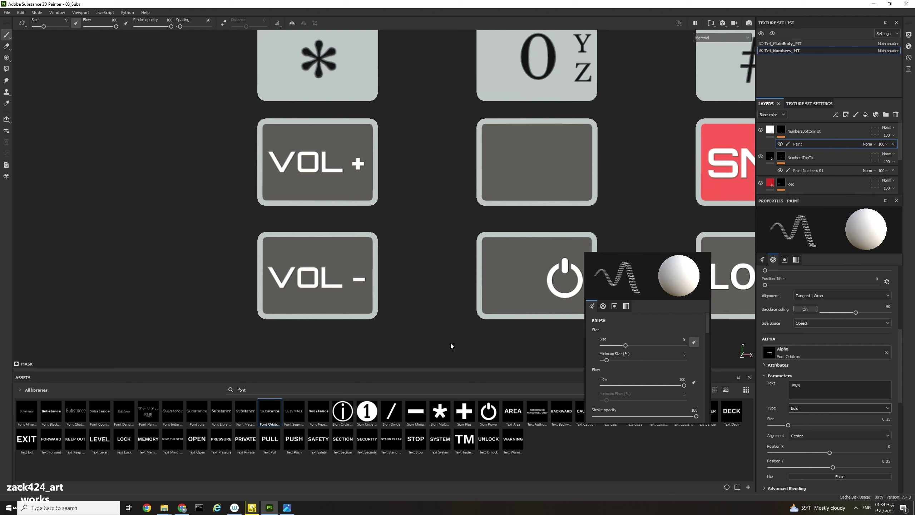
pyautogui.click(808, 436)
pyautogui.click(805, 444)
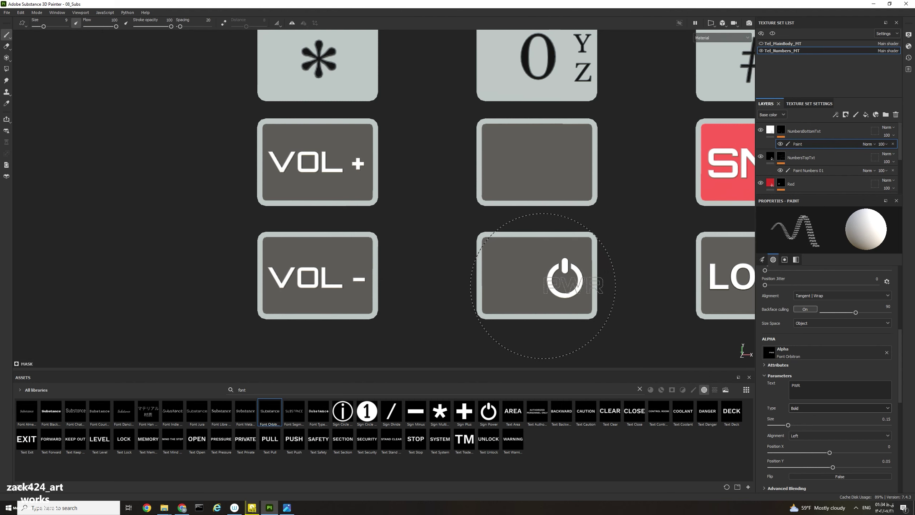
pyautogui.click(795, 437)
pyautogui.click(803, 460)
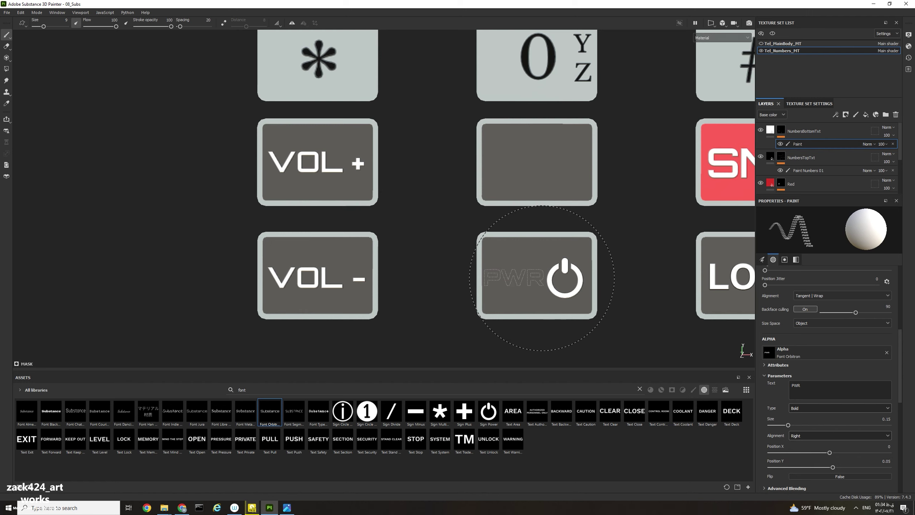
# - Stamp the bold PWR text on the key directly left of the power sign
pyautogui.click(542, 281)
pyautogui.scroll(-8, 540, 282)
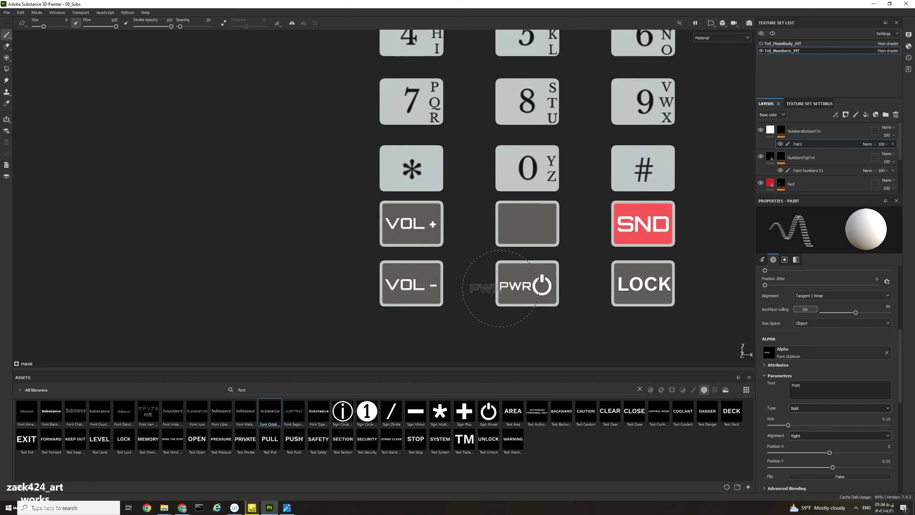
pyautogui.keyDown('alt'); pyautogui.moveTo(511, 299); pyautogui.dragTo(492, 297); pyautogui.keyUp('alt')
pyautogui.scroll(4, 492, 301)
pyautogui.scroll(2, 493, 307)
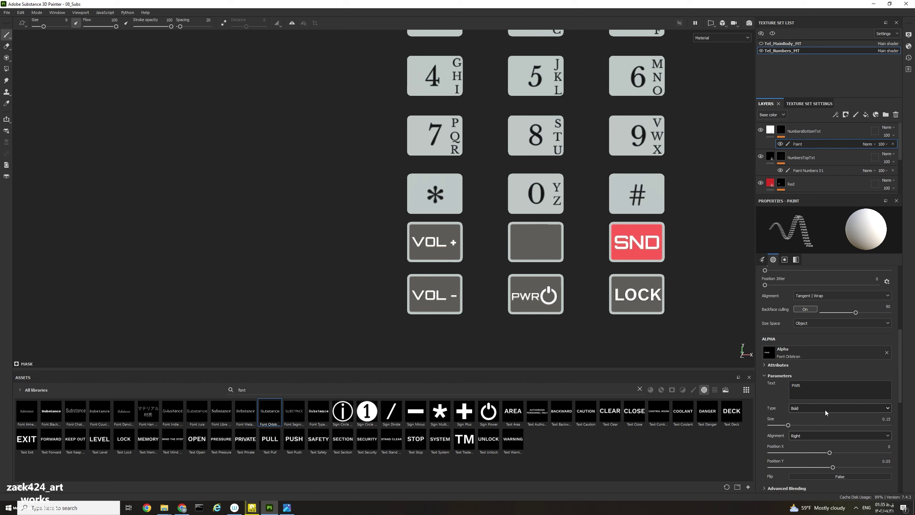
# - Set the Font Orbitron text to Hold and switch to the Eraser tool
pyautogui.write('Hold')
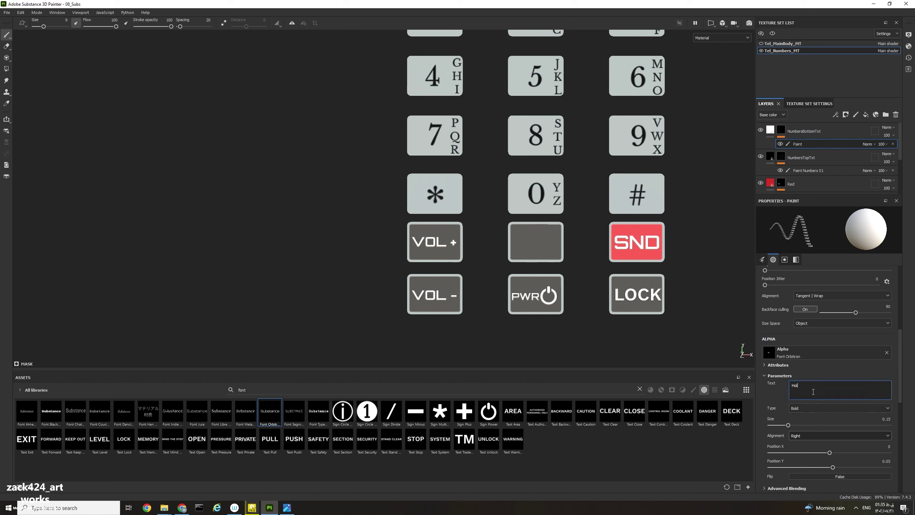
pyautogui.rightClick(550, 244)
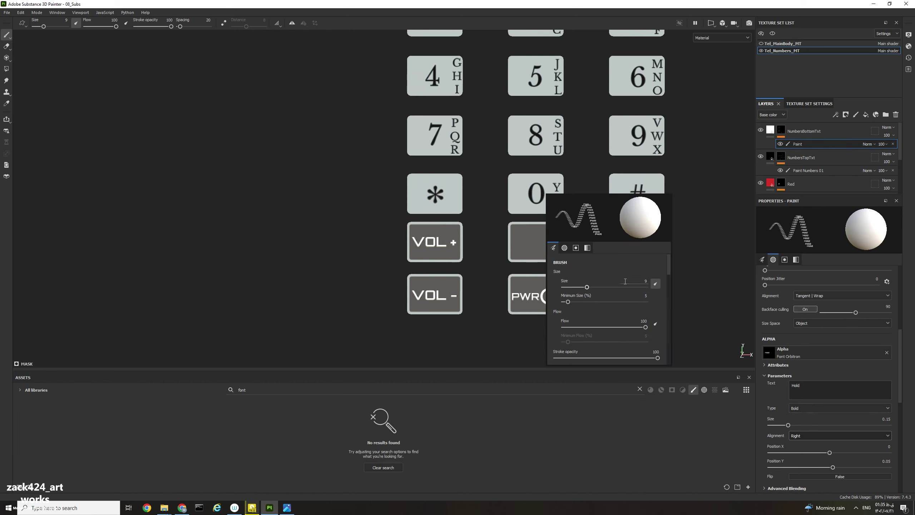
pyautogui.press('e')
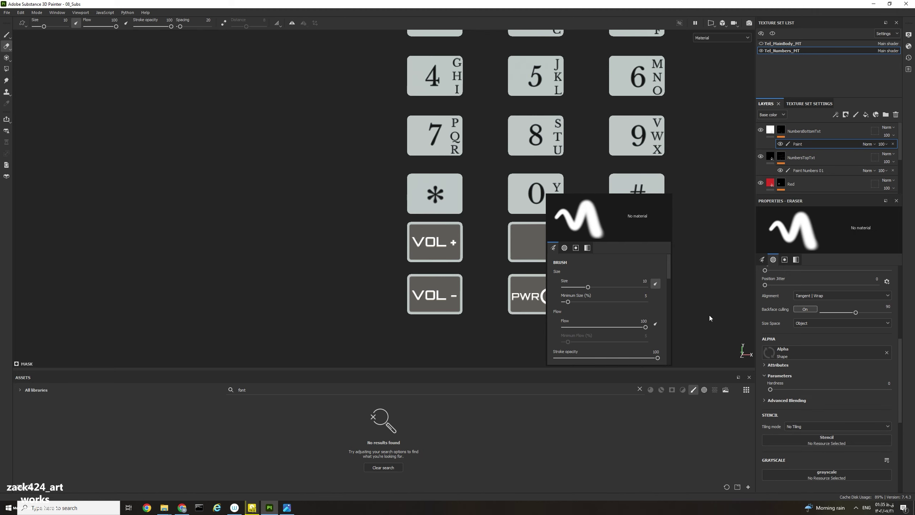
# - Search the asset library for "font" again and limit the results to alphas
pyautogui.click(639, 389)
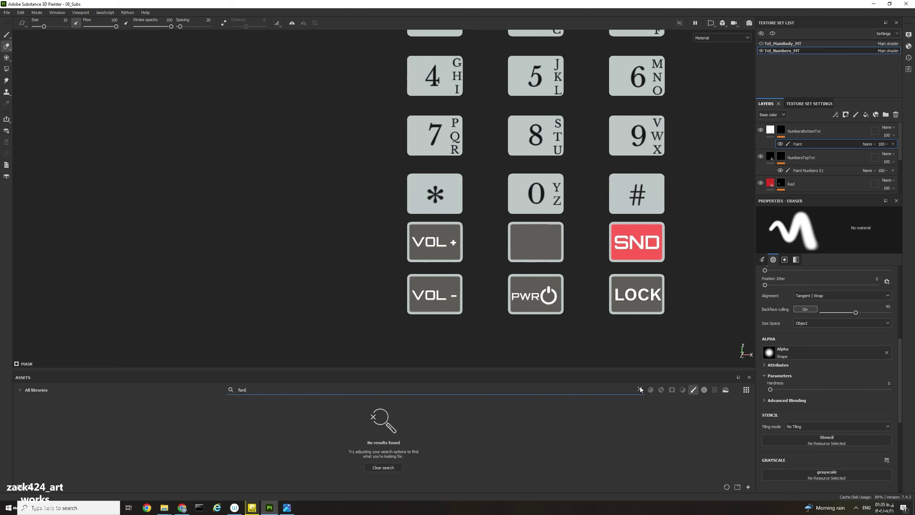
pyautogui.rightClick(523, 237)
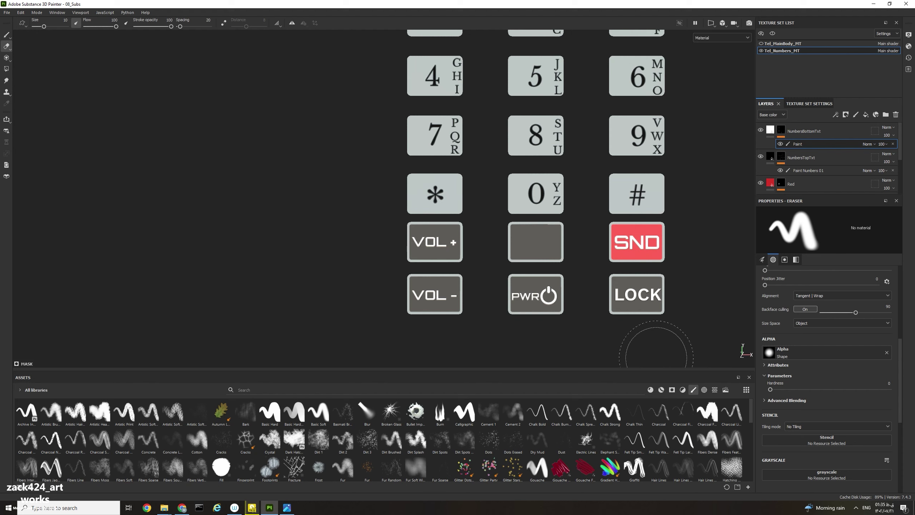
pyautogui.click(503, 390)
pyautogui.write('f')
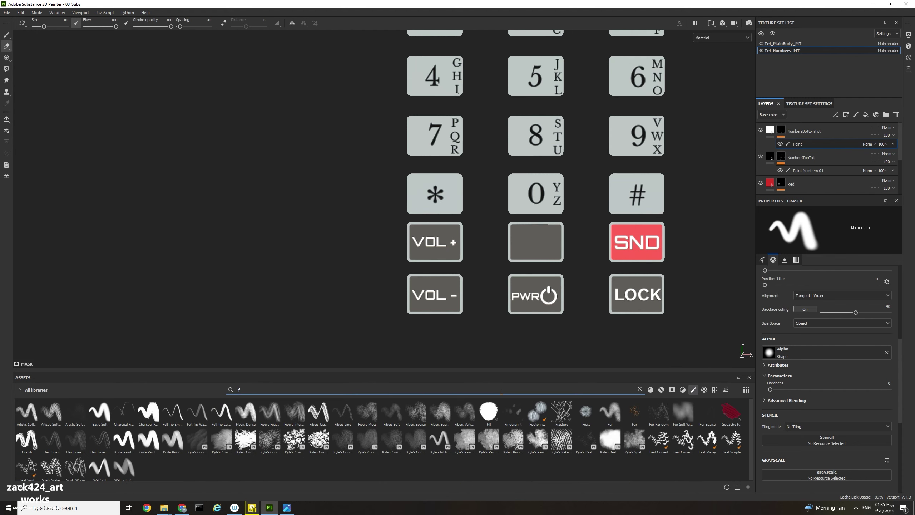
pyautogui.write('ont')
pyautogui.click(704, 390)
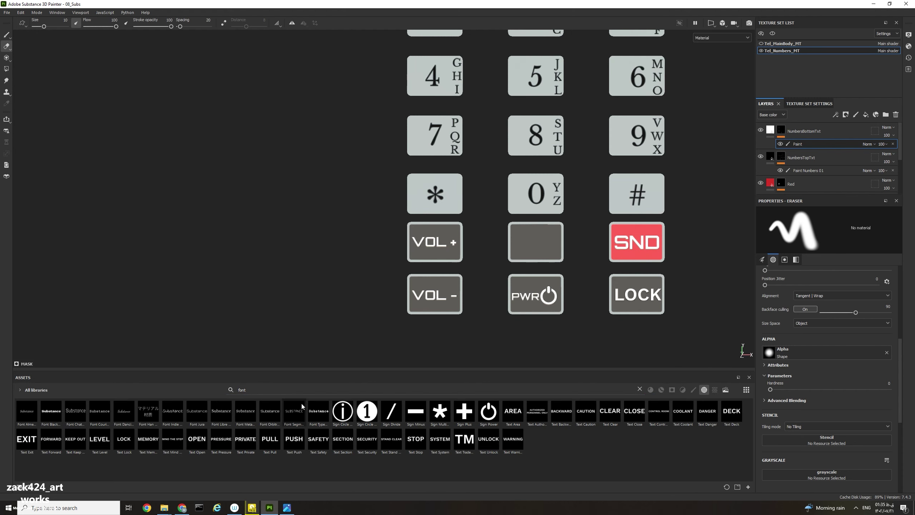
# - Load the Font Orbitron alpha into the eraser, with Bold type and the text HOLD
pyautogui.click(288, 425)
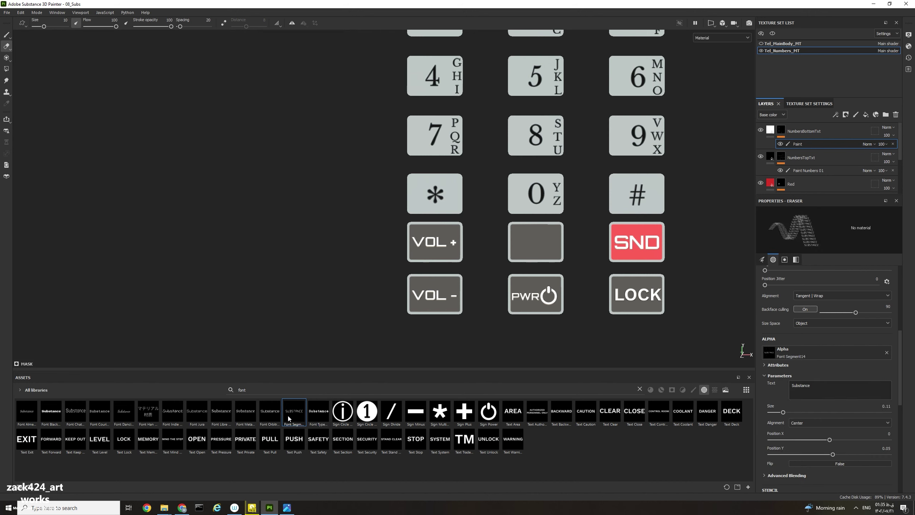
pyautogui.click(265, 417)
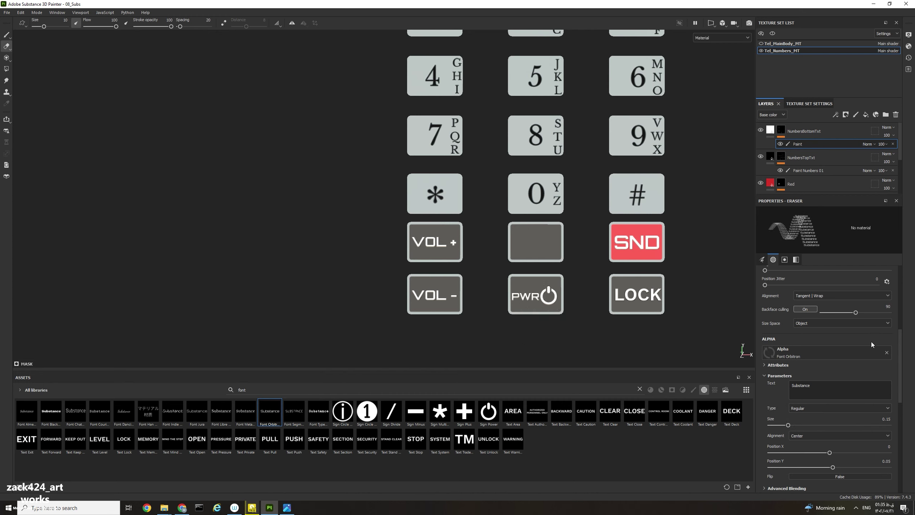
pyautogui.click(828, 408)
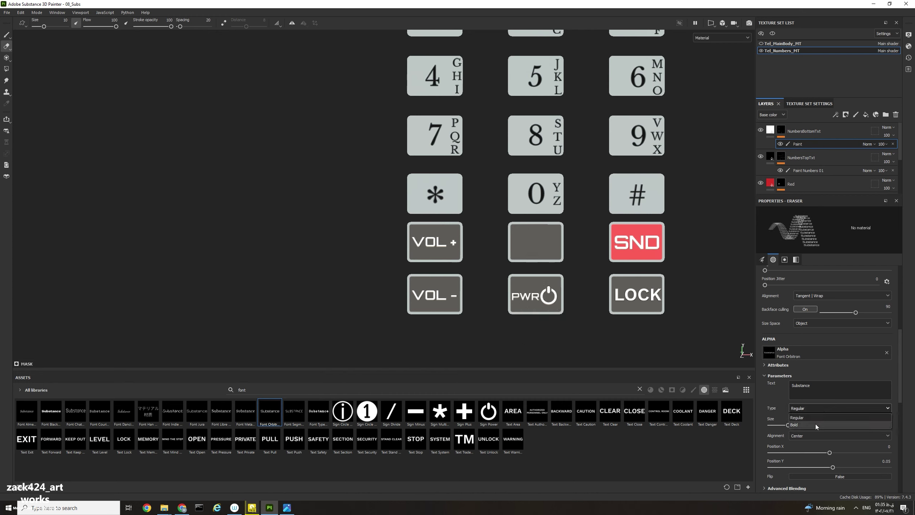
pyautogui.click(814, 423)
pyautogui.rightClick(570, 310)
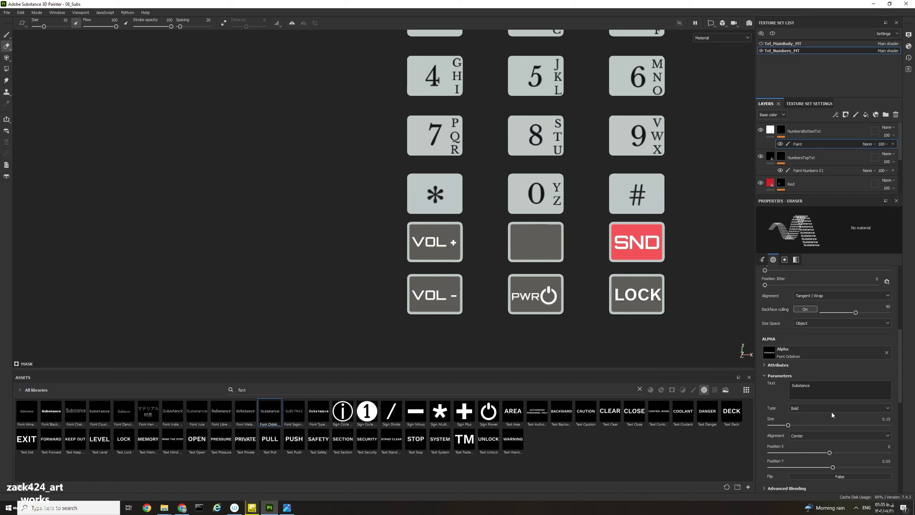
pyautogui.write('H')
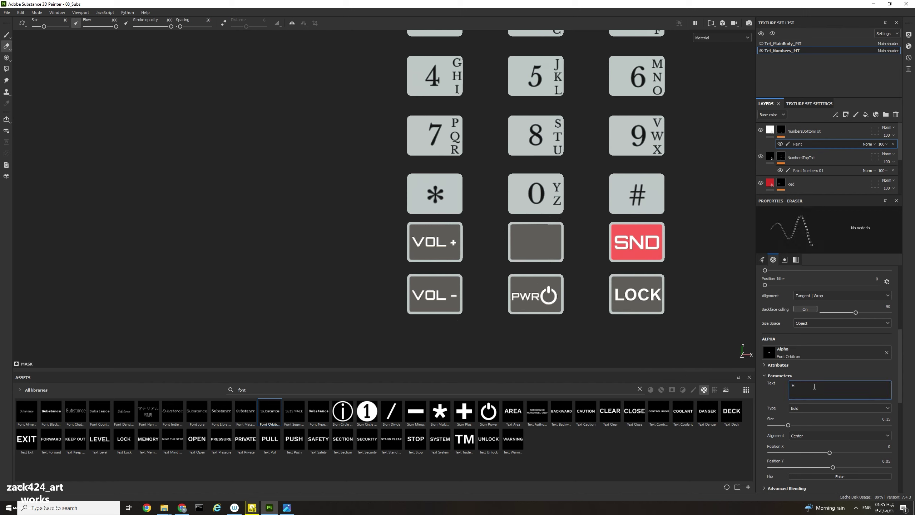
pyautogui.press('BackSpace')
pyautogui.press('BackSpace')
pyautogui.write('LD')
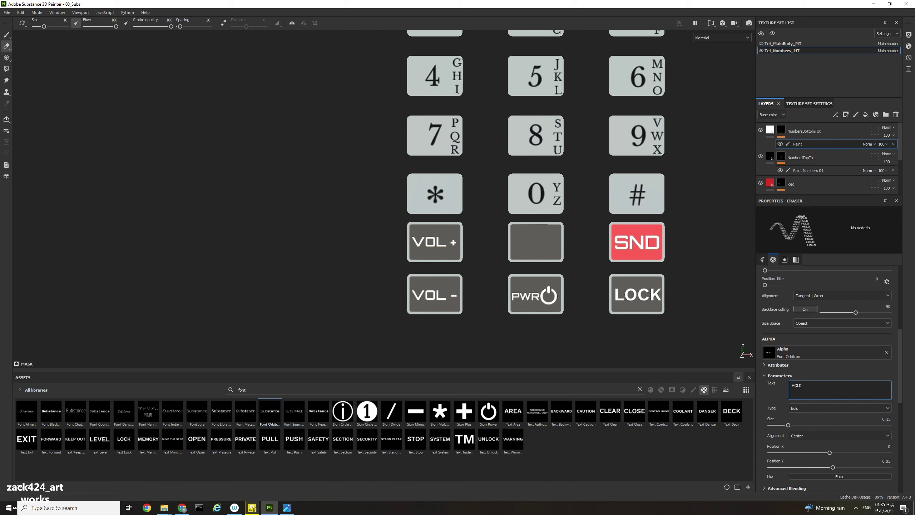
# - Try the HOLD text over the blank key below 0 at eraser size 14
pyautogui.rightClick(533, 243)
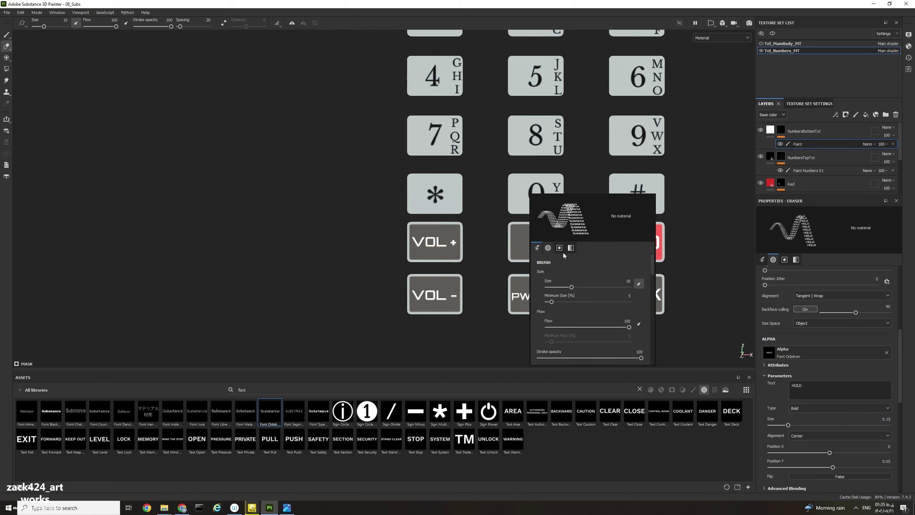
pyautogui.click(627, 280)
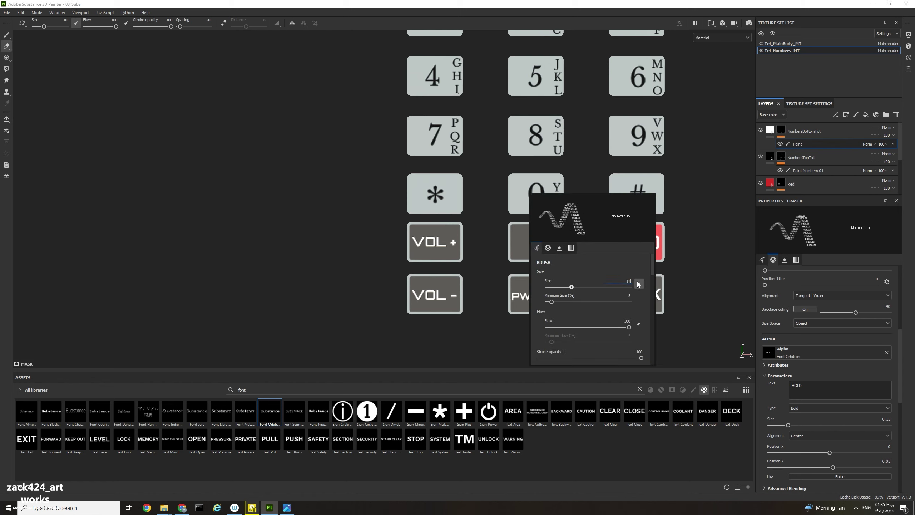
pyautogui.write('14')
pyautogui.press('Return')
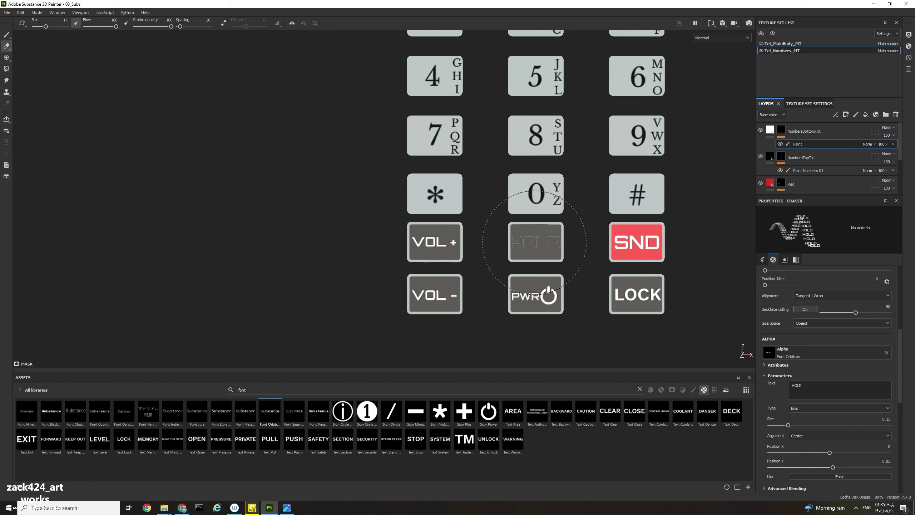
# - Set the eraser size to 13 and line the HOLD text up with the blank key below 0
pyautogui.rightClick(534, 242)
pyautogui.write('13')
pyautogui.press('Return')
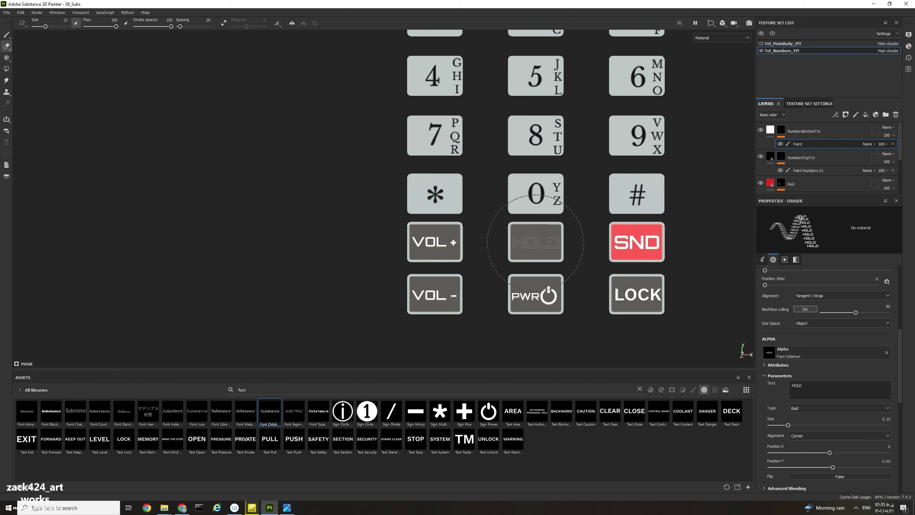
pyautogui.scroll(-4, 594, 296)
pyautogui.moveTo(594, 296)
pyautogui.keyDown('alt'); pyautogui.mouseDown()
pyautogui.moveTo(609, 295)
pyautogui.moveTo(583, 296)
pyautogui.mouseUp(); pyautogui.keyUp('alt')
pyautogui.scroll(5, 560, 287)
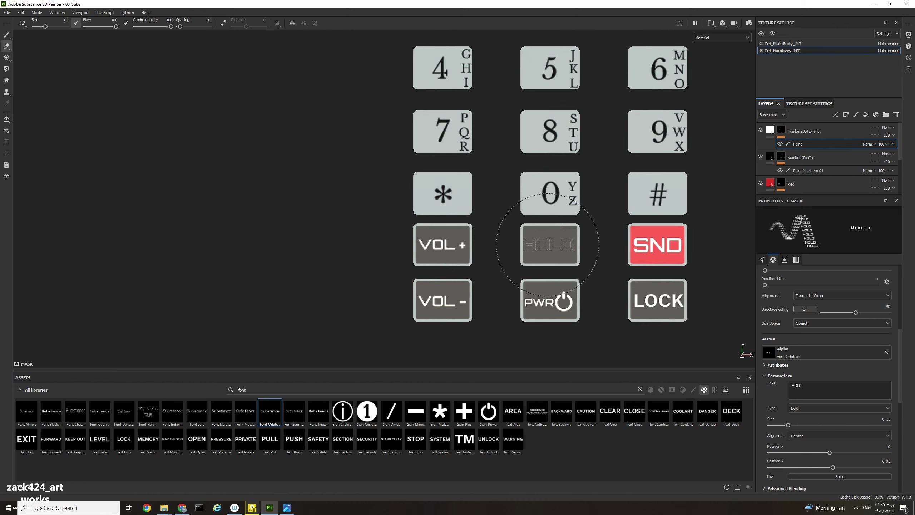
# - Switch from the eraser to the paint brush and set its size to 12 for the Hold text
pyautogui.keyDown('alt'); pyautogui.moveTo(591, 284); pyautogui.dragTo(615, 307); pyautogui.keyUp('alt')
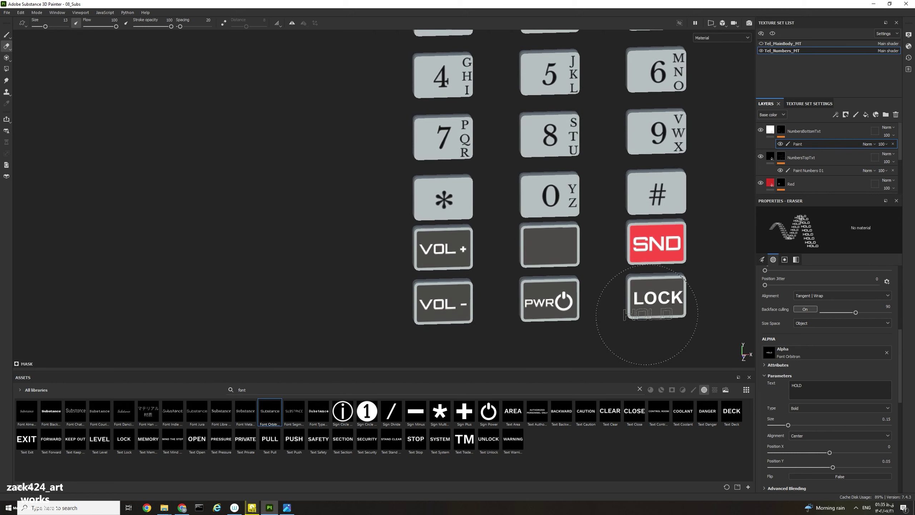
pyautogui.scroll(9, 782, 364)
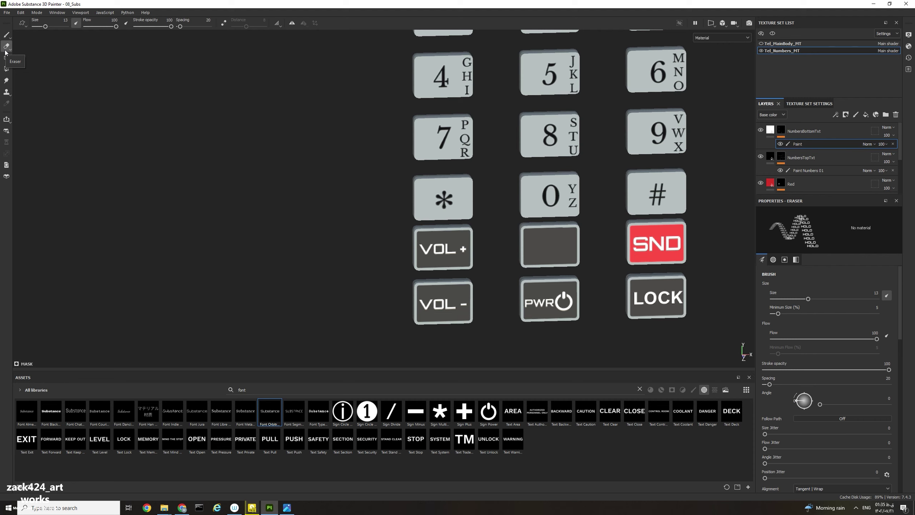
pyautogui.click(6, 35)
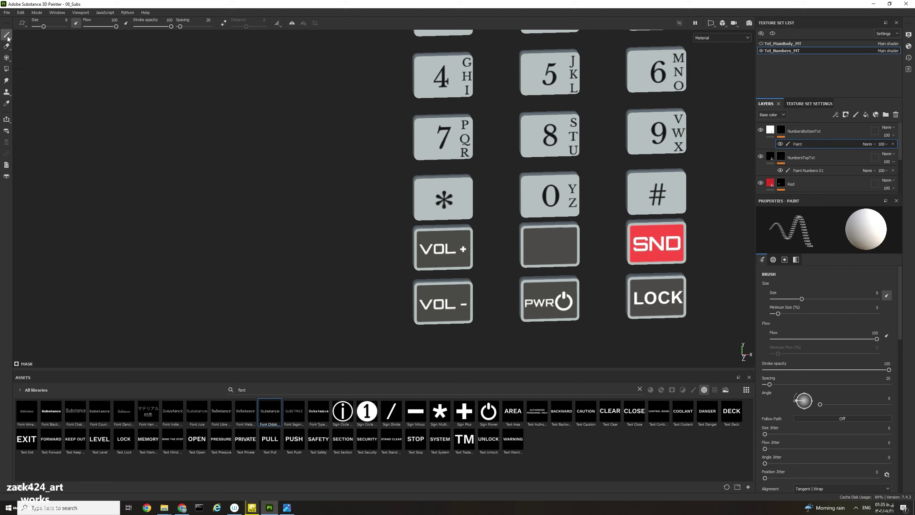
pyautogui.keyDown('alt'); pyautogui.moveTo(536, 292); pyautogui.dragTo(530, 274); pyautogui.keyUp('alt')
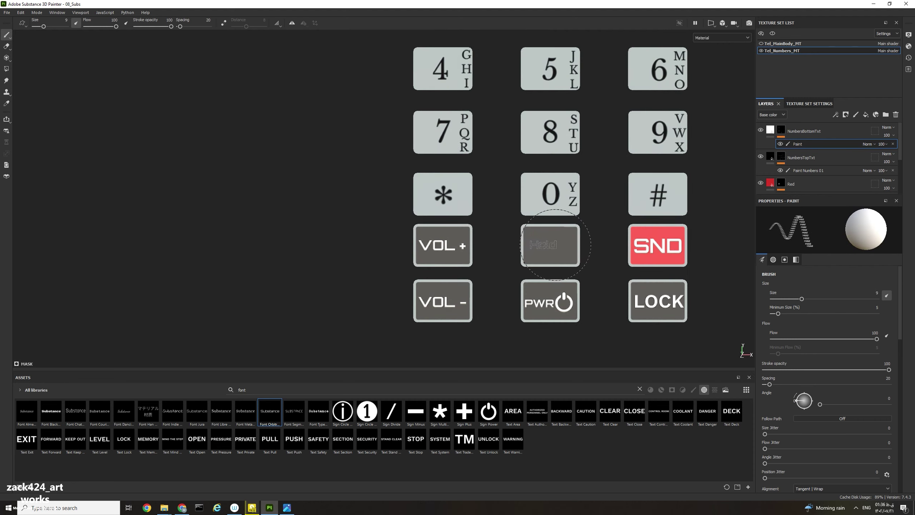
pyautogui.rightClick(660, 283)
pyautogui.press('Return')
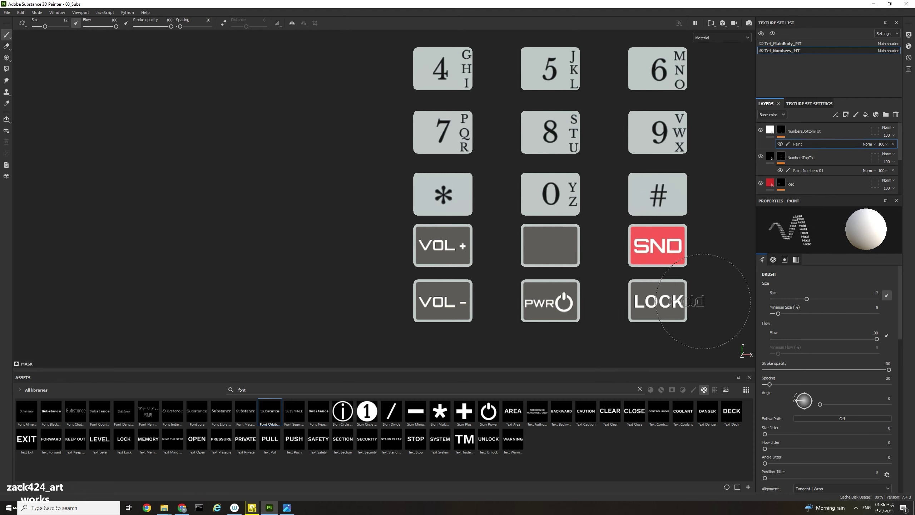
# - Increase the brush size to 14, settle on 15, and stamp the Hold text on the blank key below 0
pyautogui.rightClick(670, 285)
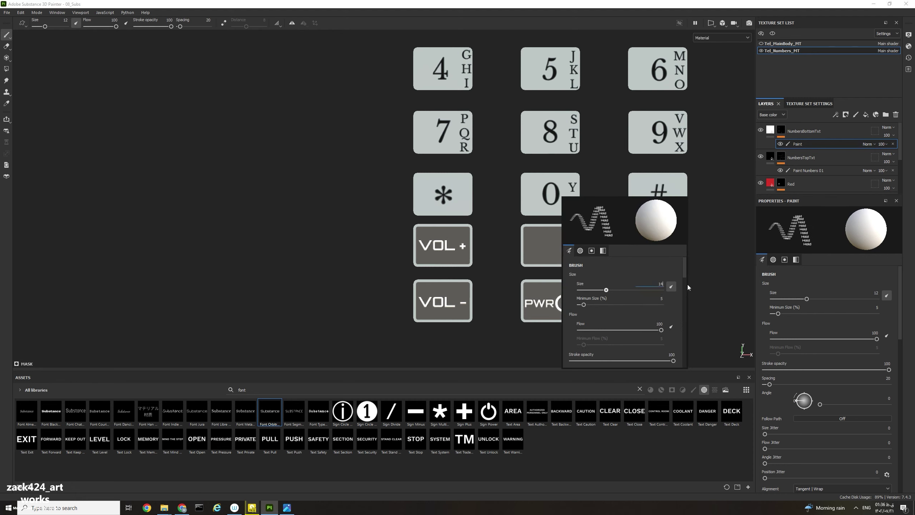
pyautogui.write('14')
pyautogui.press('Return')
pyautogui.rightClick(605, 258)
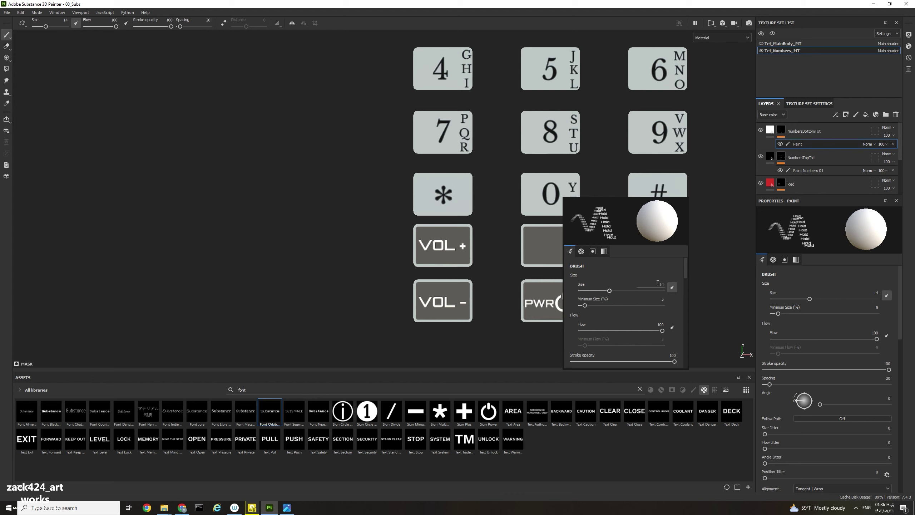
pyautogui.write('15')
pyautogui.press('Return')
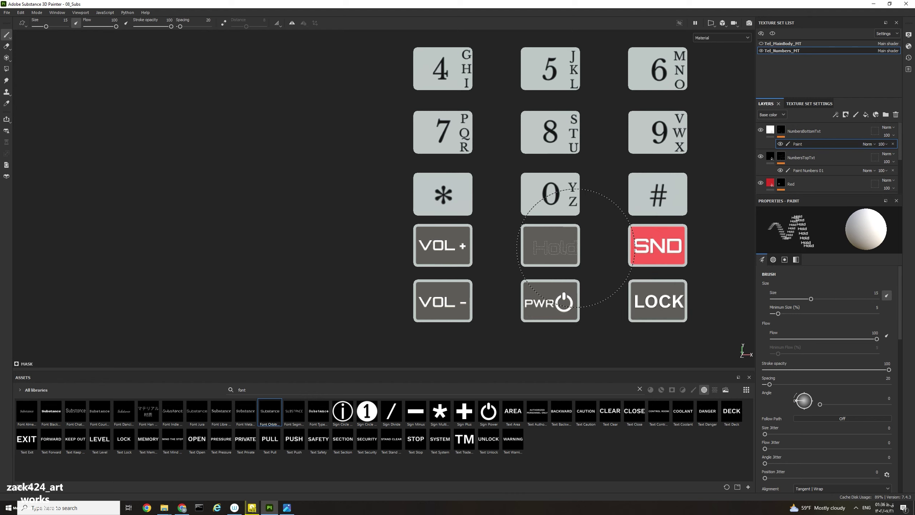
pyautogui.click(571, 246)
# - Try to rework the Hold label with the inverted brush colour and the eraser, and undo the strokes
pyautogui.scroll(-4, 540, 283)
pyautogui.moveTo(504, 261)
pyautogui.keyDown('alt'); pyautogui.mouseDown()
pyautogui.moveTo(514, 208)
pyautogui.moveTo(515, 263)
pyautogui.mouseUp(); pyautogui.keyUp('alt')
pyautogui.scroll(5, 515, 262)
pyautogui.scroll(1, 582, 259)
pyautogui.moveTo(594, 268)
pyautogui.keyDown('alt'); pyautogui.keyDown('shift'); pyautogui.mouseDown()
pyautogui.moveTo(553, 268)
pyautogui.moveTo(567, 252)
pyautogui.moveTo(586, 268)
pyautogui.moveTo(574, 240)
pyautogui.moveTo(543, 277)
pyautogui.mouseUp(); pyautogui.keyUp('shift'); pyautogui.keyUp('alt')
pyautogui.scroll(1, 562, 262)
pyautogui.hotkey('ctrl', 'z')
pyautogui.press('x')
pyautogui.hotkey('ctrl', 'z')
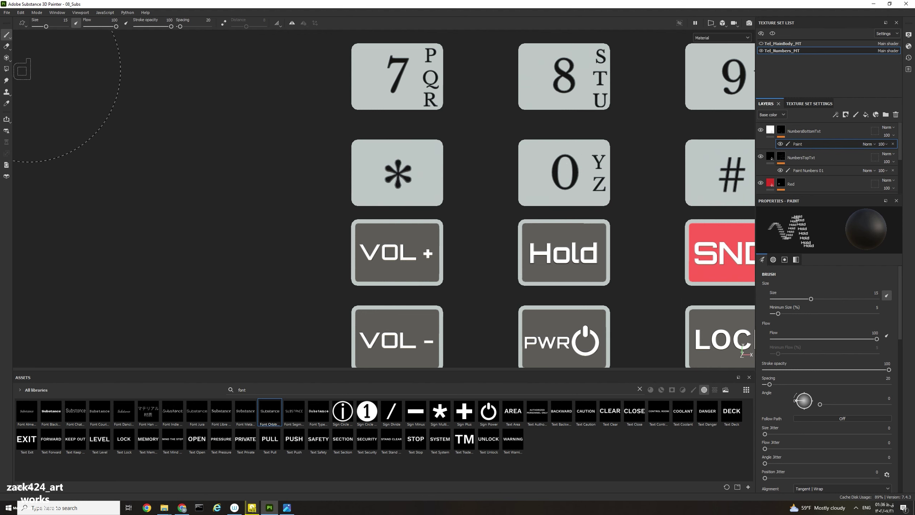
pyautogui.click(7, 46)
pyautogui.moveTo(556, 249)
pyautogui.mouseDown()
pyautogui.moveTo(547, 261)
pyautogui.moveTo(537, 235)
pyautogui.mouseUp()
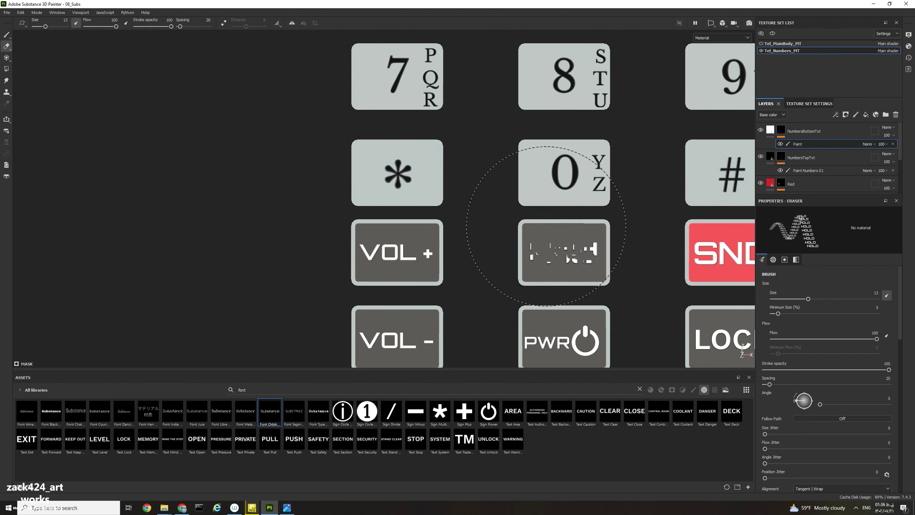
pyautogui.hotkey('ctrl', 'z')
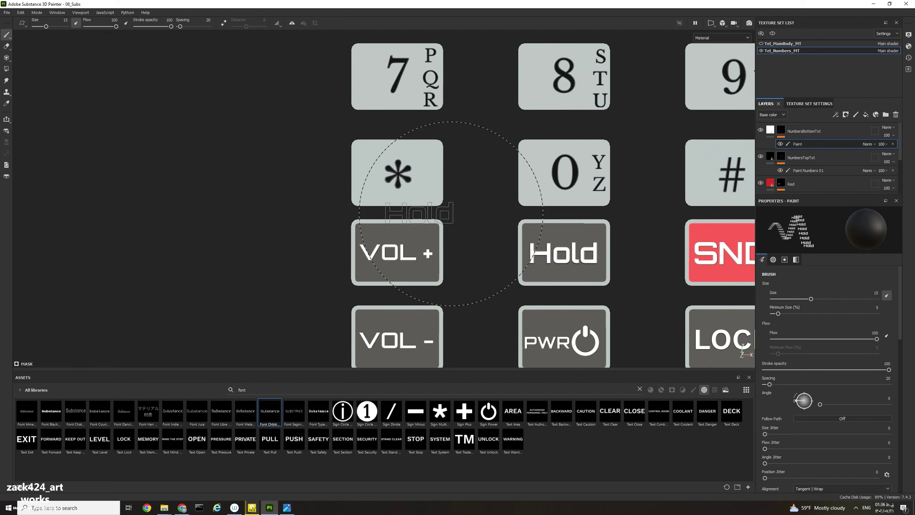
# - Show the Tel_MainBody_MT texture set again to bring the whole phone into view
pyautogui.scroll(-5, 443, 215)
pyautogui.moveTo(417, 218)
pyautogui.keyDown('alt'); pyautogui.mouseDown()
pyautogui.moveTo(390, 200)
pyautogui.moveTo(455, 179)
pyautogui.moveTo(378, 177)
pyautogui.moveTo(364, 194)
pyautogui.mouseUp(); pyautogui.keyUp('alt')
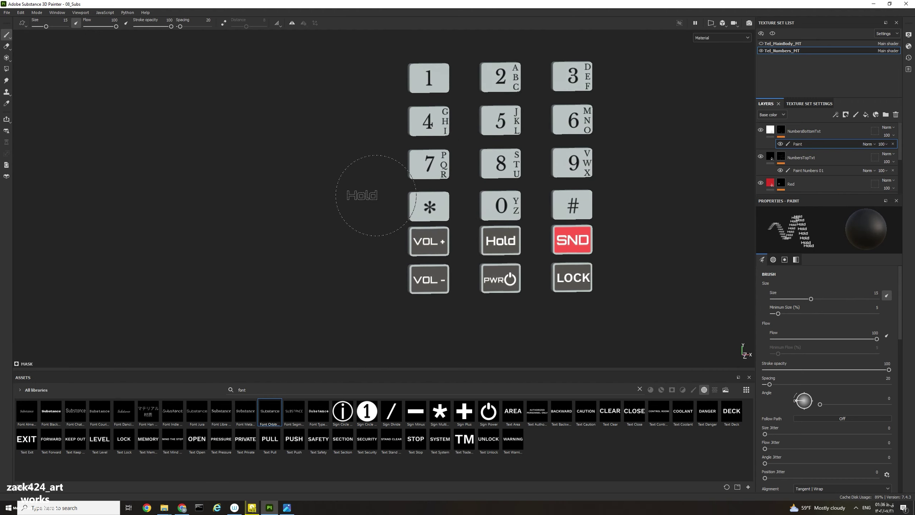
pyautogui.click(761, 44)
pyautogui.scroll(-6, 562, 163)
pyautogui.moveTo(555, 168)
pyautogui.keyDown('alt'); pyautogui.mouseDown()
pyautogui.moveTo(570, 138)
pyautogui.moveTo(684, 184)
pyautogui.moveTo(643, 170)
pyautogui.moveTo(629, 204)
pyautogui.moveTo(598, 231)
pyautogui.mouseUp(); pyautogui.keyUp('alt')
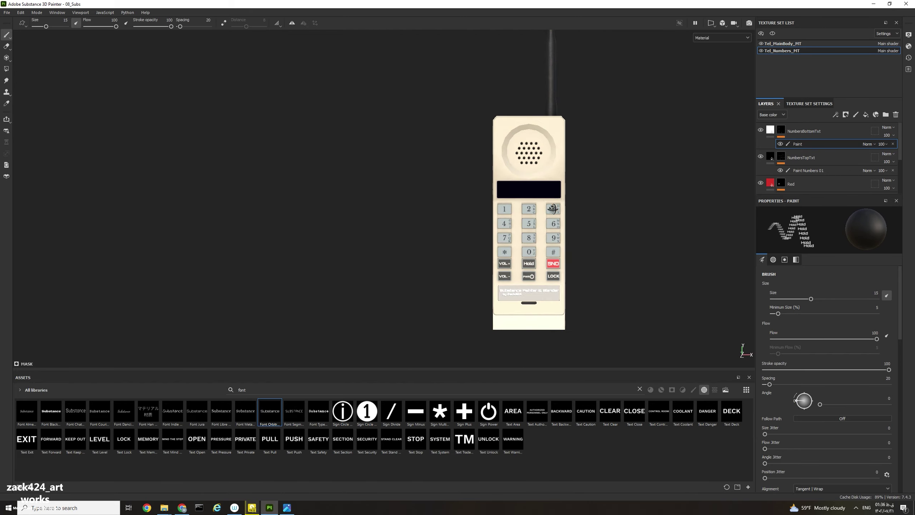
# - Examine the function key labels up close against the phone body, especially Hold, PWR and LOCK
pyautogui.scroll(6, 598, 232)
pyautogui.keyDown('alt'); pyautogui.moveTo(599, 233); pyautogui.dragTo(601, 182, button='middle'); pyautogui.keyUp('alt')
pyautogui.moveTo(601, 181)
pyautogui.keyDown('alt'); pyautogui.mouseDown()
pyautogui.moveTo(649, 201)
pyautogui.moveTo(602, 245)
pyautogui.mouseUp(); pyautogui.keyUp('alt')
pyautogui.scroll(5, 529, 251)
pyautogui.scroll(3, 501, 260)
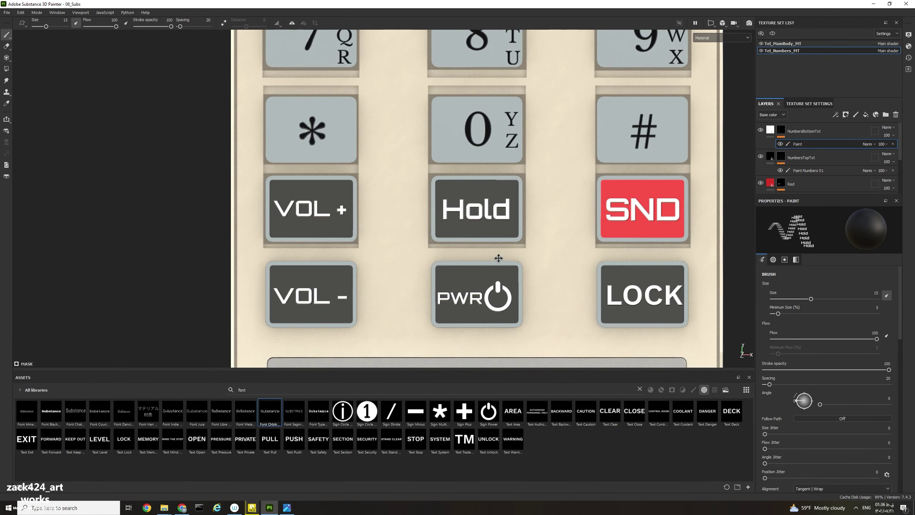
pyautogui.scroll(3, 469, 205)
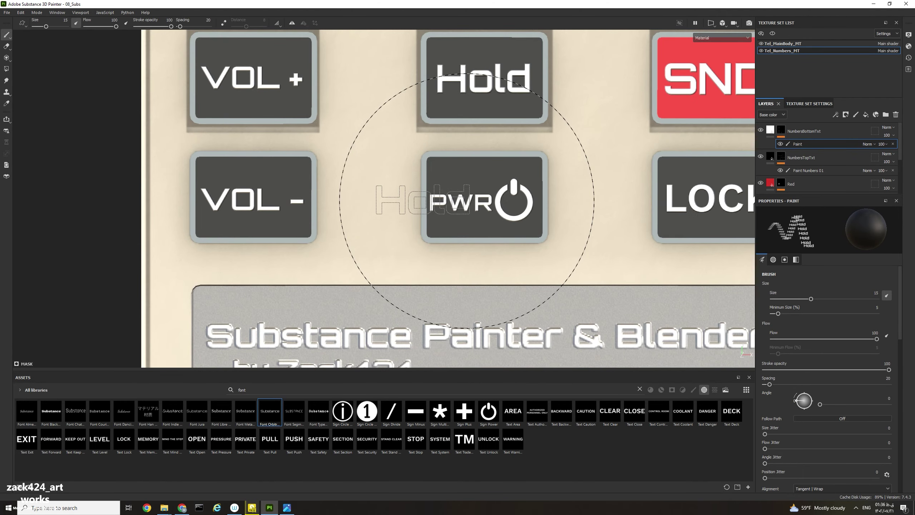
pyautogui.scroll(-3, 466, 199)
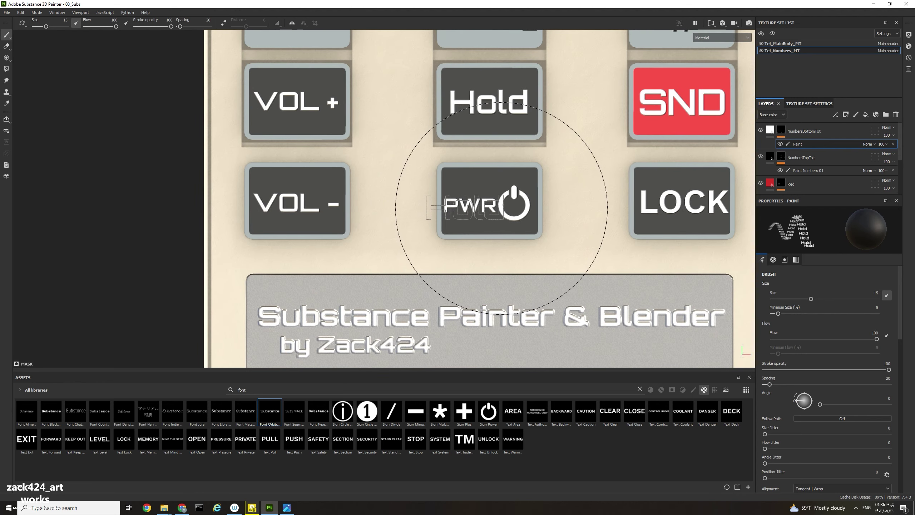
pyautogui.scroll(-1, 579, 223)
# - Switch to the eraser, limit the asset library to brushes and load the Basic Hard brush
pyautogui.keyDown('alt'); pyautogui.moveTo(583, 227); pyautogui.dragTo(573, 209); pyautogui.keyUp('alt')
pyautogui.scroll(5, 498, 208)
pyautogui.rightClick(508, 208)
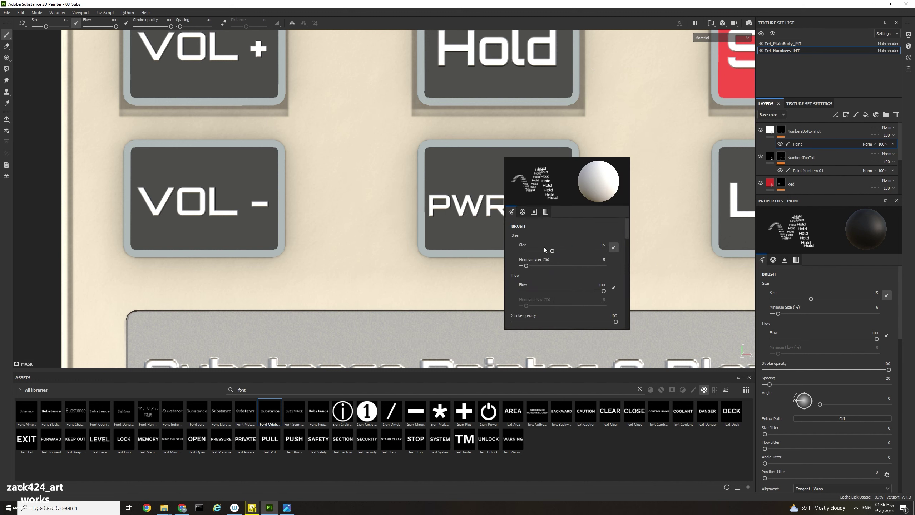
pyautogui.press('2')
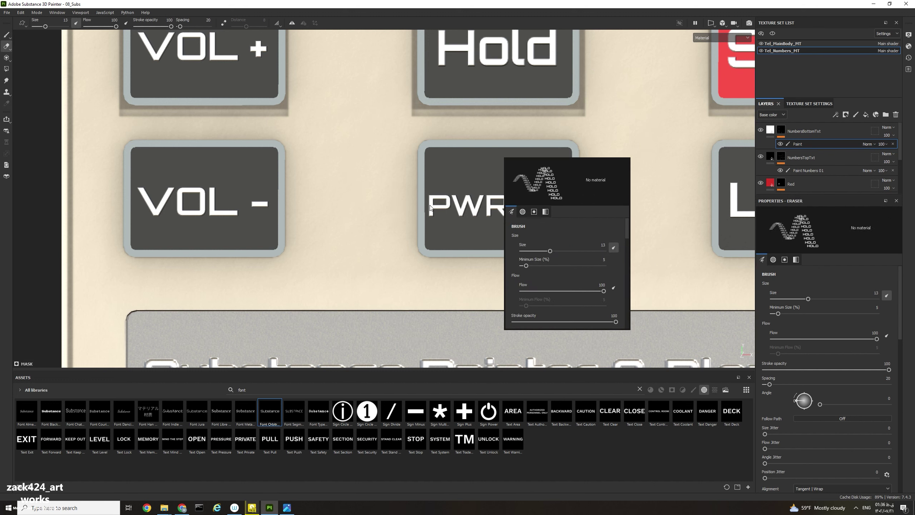
pyautogui.rightClick(460, 232)
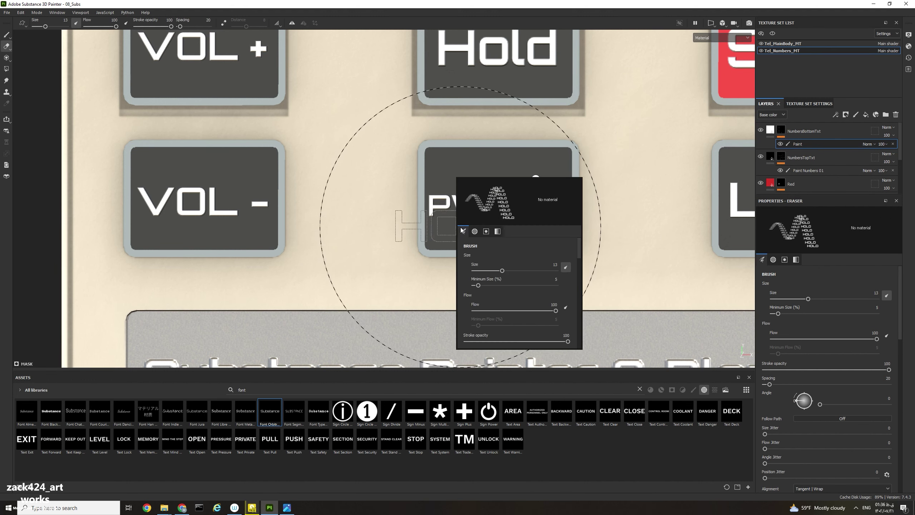
pyautogui.moveTo(501, 271); pyautogui.dragTo(491, 271)
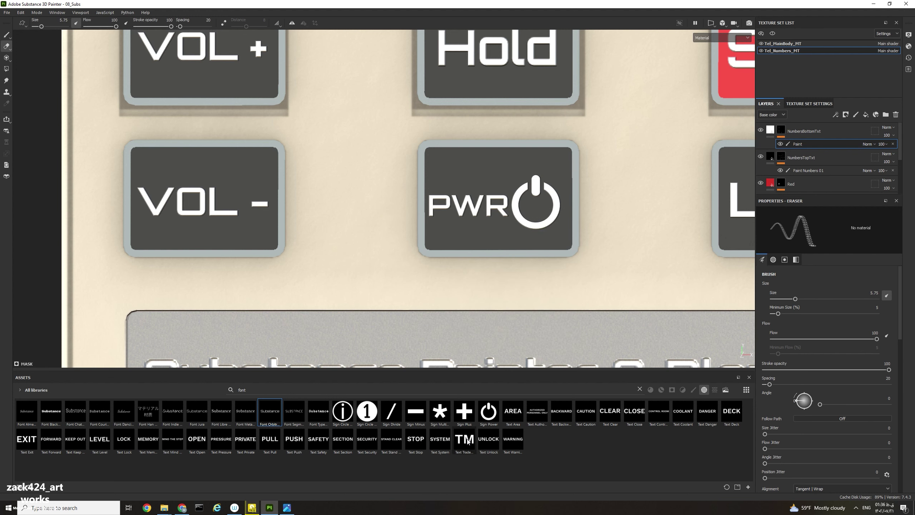
pyautogui.click(637, 388)
pyautogui.click(693, 390)
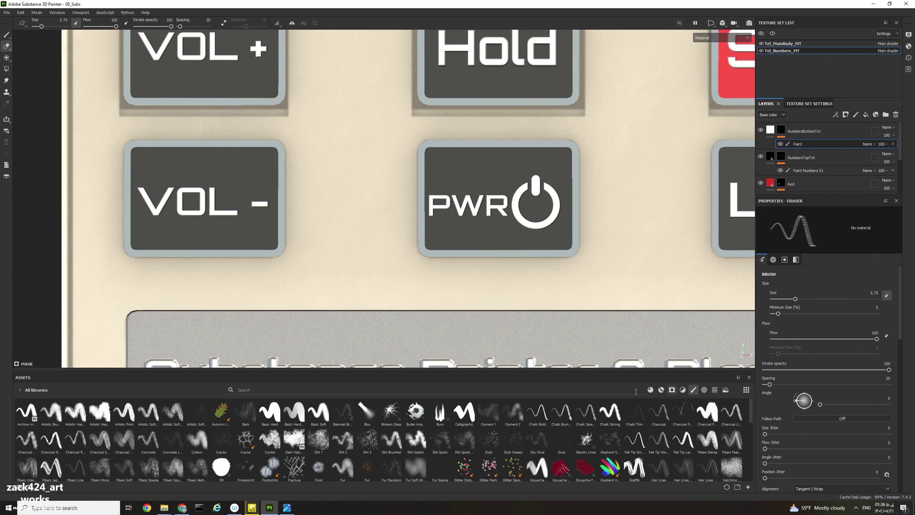
pyautogui.click(269, 411)
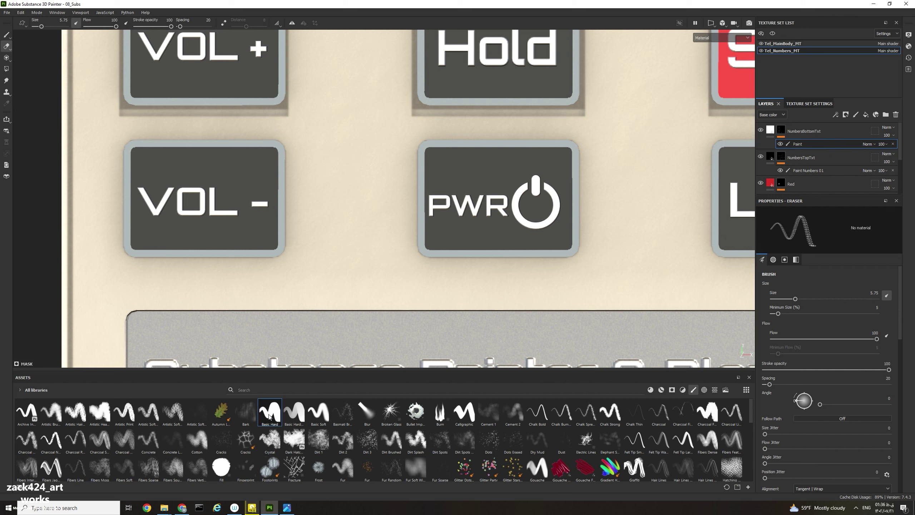
# - Reduce the eraser size to 1.08 and erase the PWR text beside the power symbol
pyautogui.rightClick(491, 255)
pyautogui.moveTo(511, 268); pyautogui.dragTo(495, 268)
pyautogui.moveTo(433, 212); pyautogui.dragTo(494, 200)
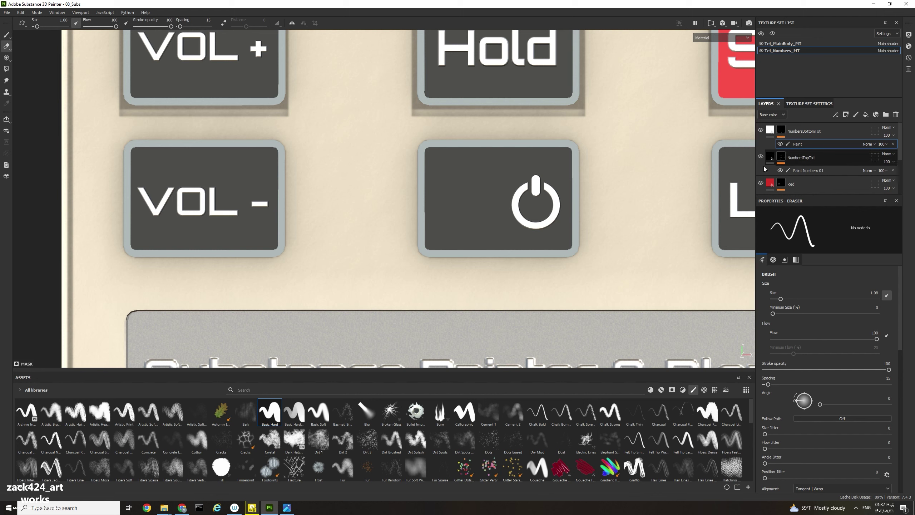
pyautogui.press('shift')
# - Limit the asset library to alphas and search for "font"
pyautogui.click(703, 389)
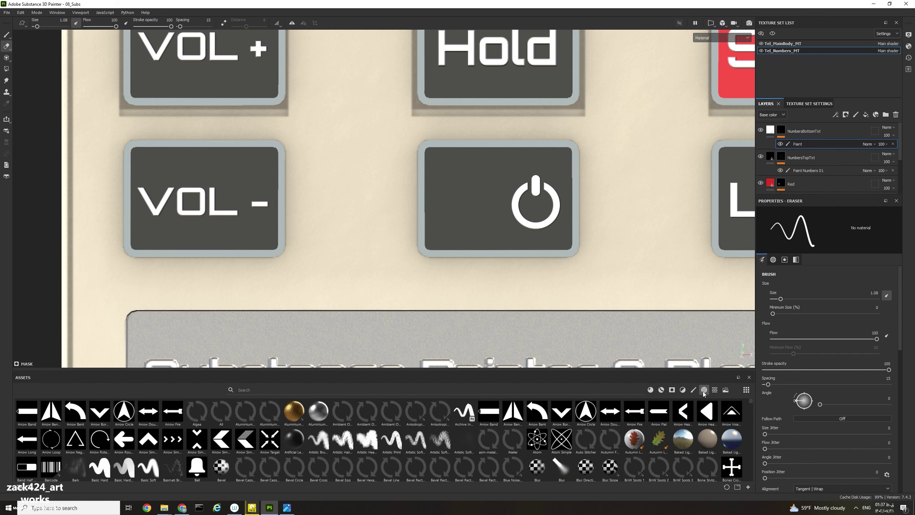
pyautogui.click(533, 391)
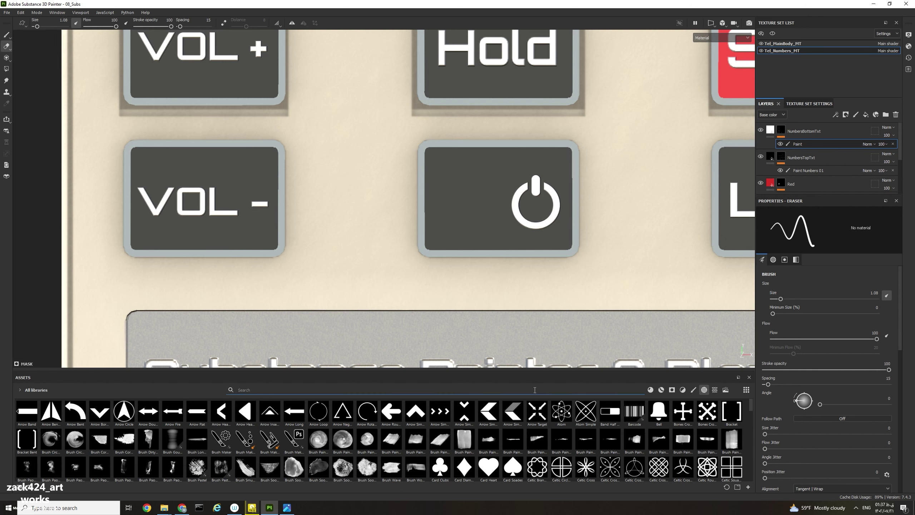
pyautogui.write('font')
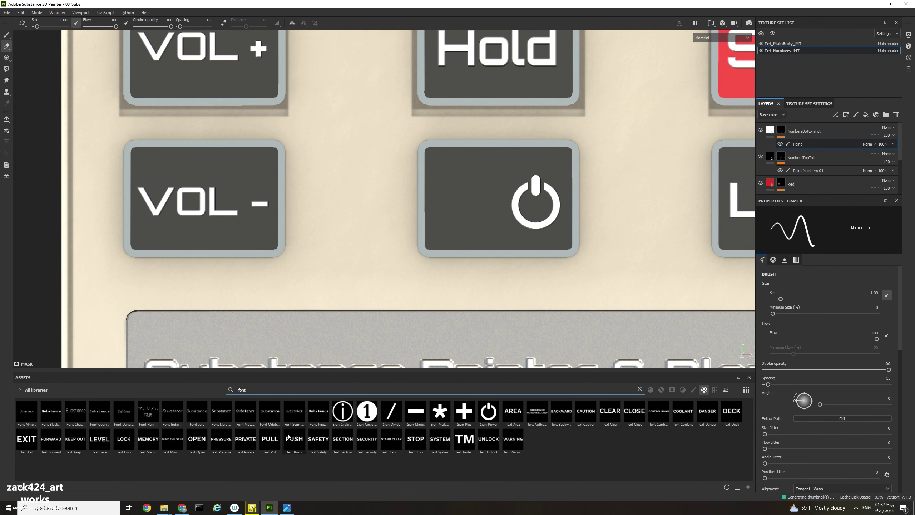
pyautogui.click(378, 472)
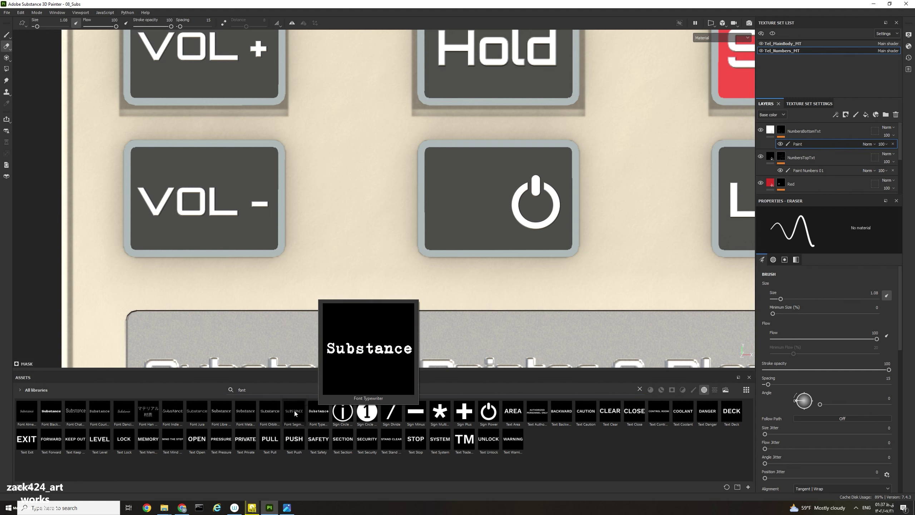
# - Load the Font Orbitron alpha into the eraser and set its text to PWR
pyautogui.click(276, 412)
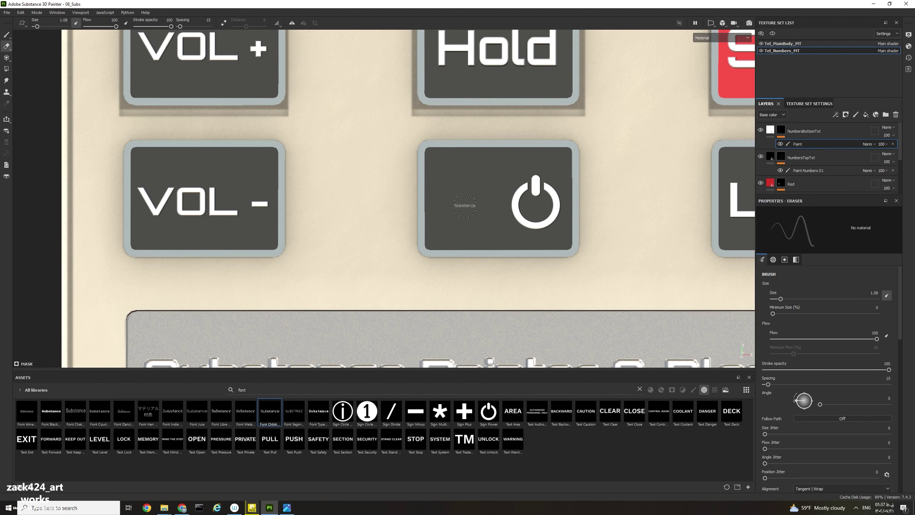
pyautogui.scroll(-5, 812, 390)
pyautogui.doubleClick(806, 389)
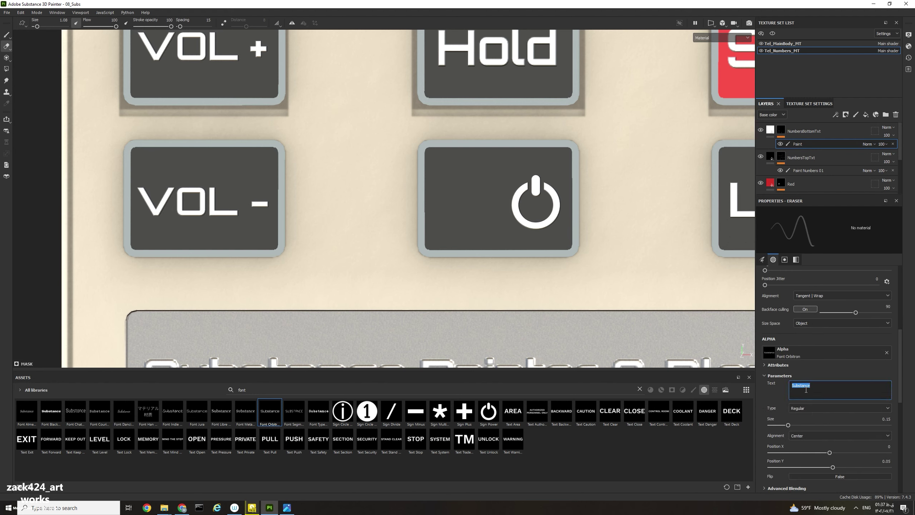
pyautogui.write('PWR')
# - Try an eraser size of 20 for the PWR text and reduce it to 14
pyautogui.scroll(-3, 475, 199)
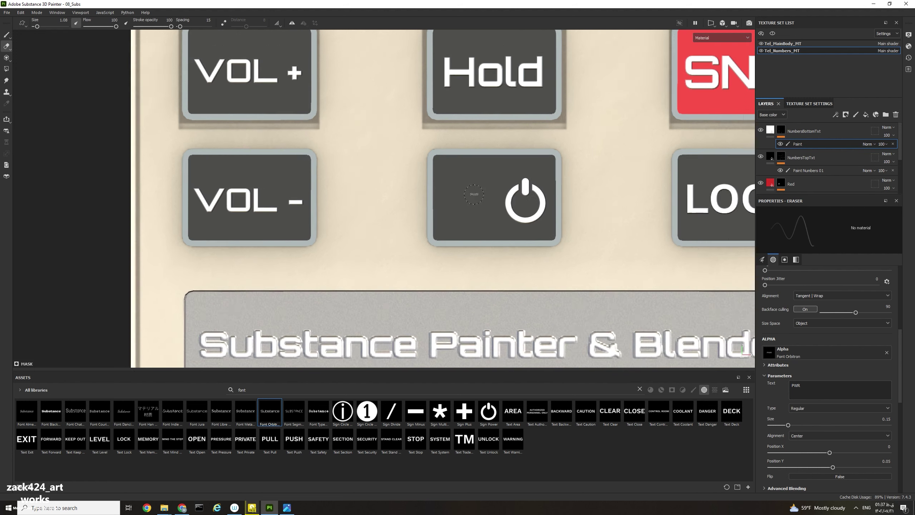
pyautogui.rightClick(526, 236)
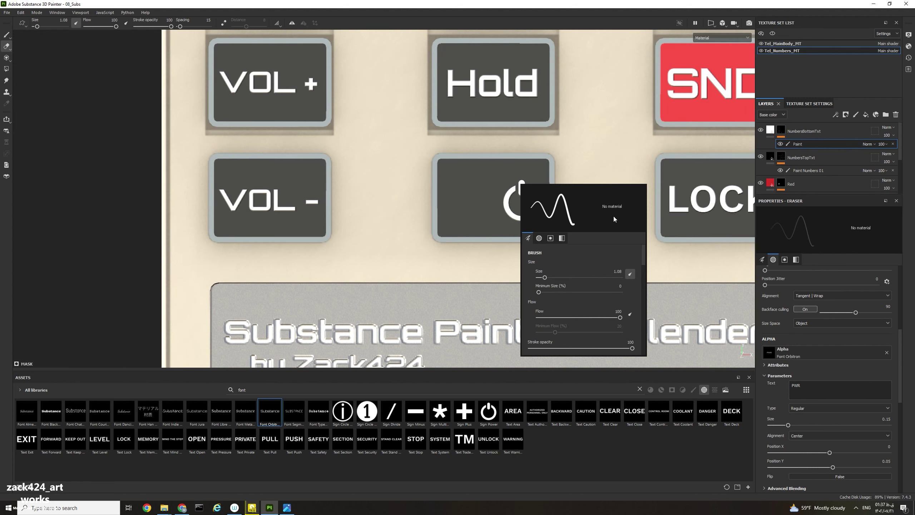
pyautogui.scroll(-3, 646, 134)
pyautogui.keyDown('alt'); pyautogui.moveTo(578, 119); pyautogui.dragTo(536, 124, button='middle'); pyautogui.keyUp('alt')
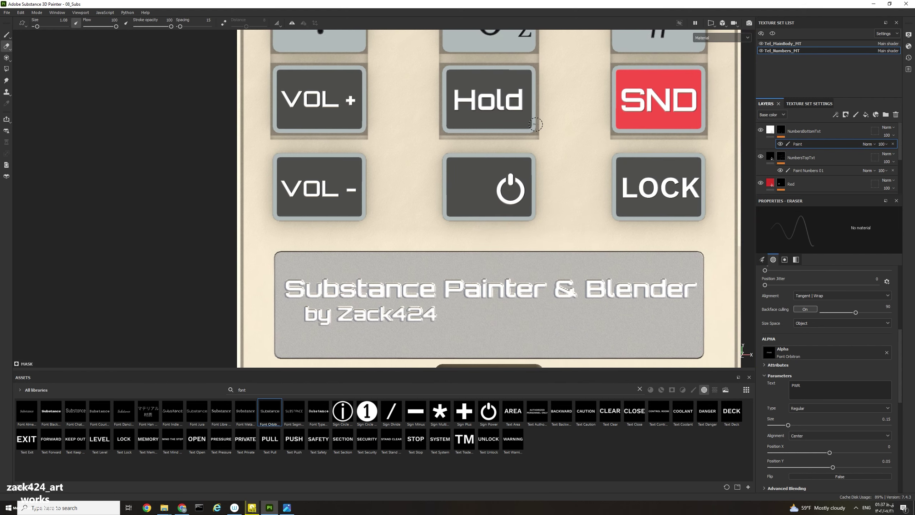
pyautogui.rightClick(539, 244)
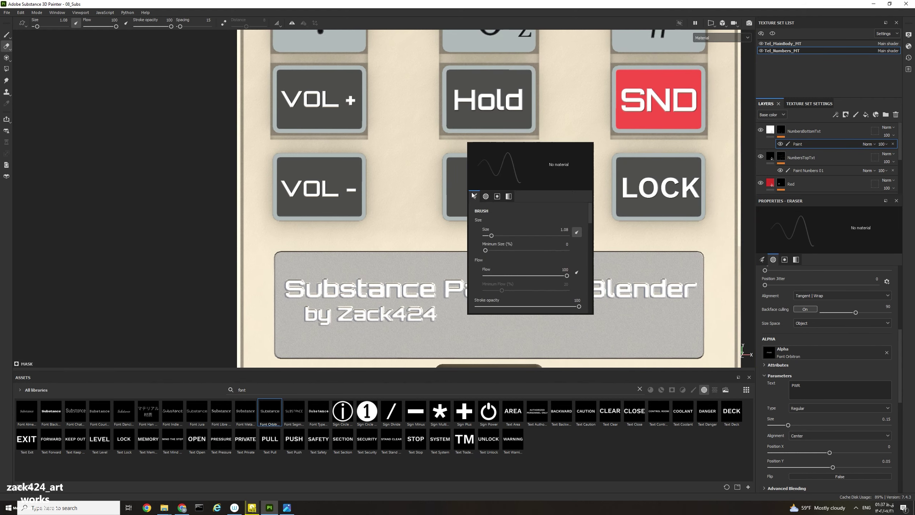
pyautogui.click(555, 229)
pyautogui.write('20')
pyautogui.press('Return')
pyautogui.rightClick(533, 242)
pyautogui.click(559, 228)
pyautogui.write('14')
pyautogui.press('Return')
# - Switch from erasing to the Paint tool, try brush sizes 11 and 8 on the power key, and set the size to 9
pyautogui.rightClick(485, 192)
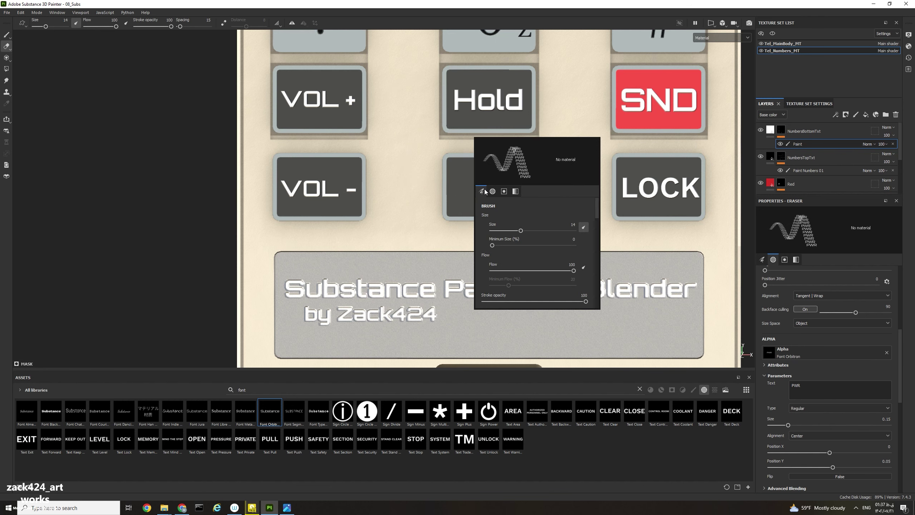
pyautogui.press('p')
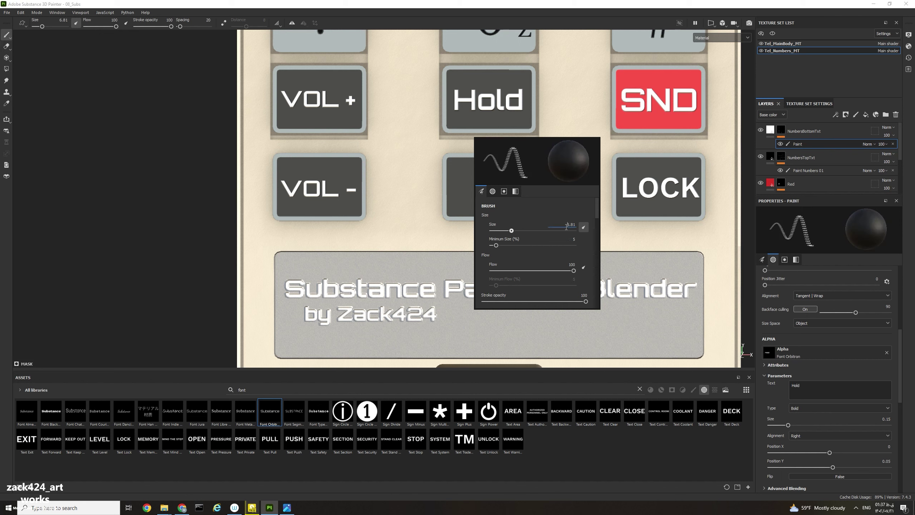
pyautogui.write('11')
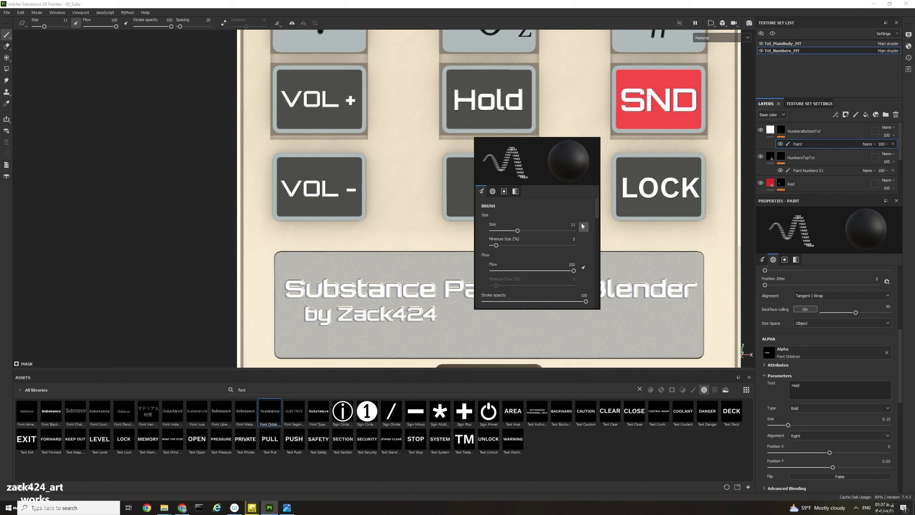
pyautogui.press('Return')
pyautogui.rightClick(494, 190)
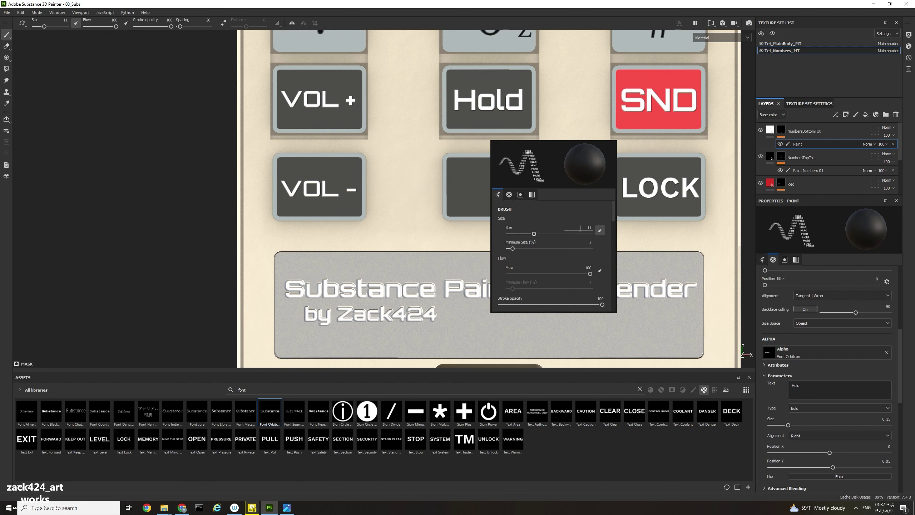
pyautogui.write('8')
pyautogui.press('Return')
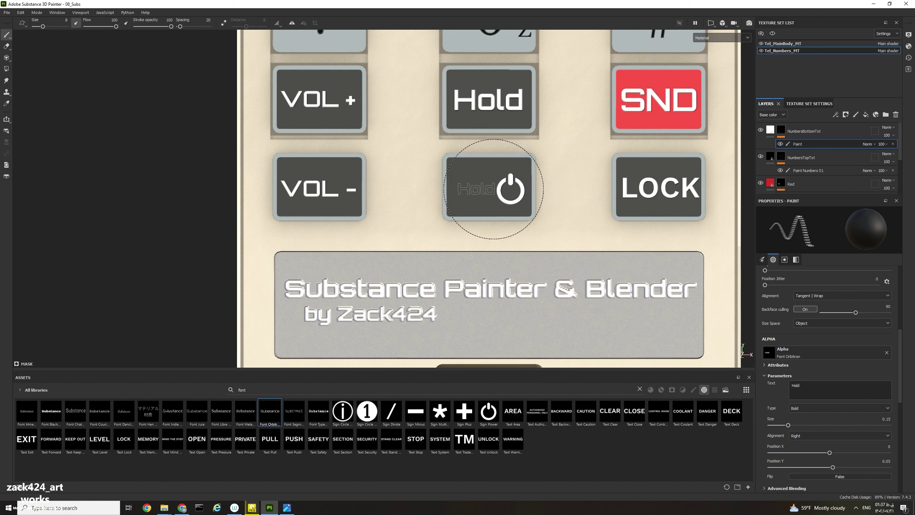
pyautogui.rightClick(494, 189)
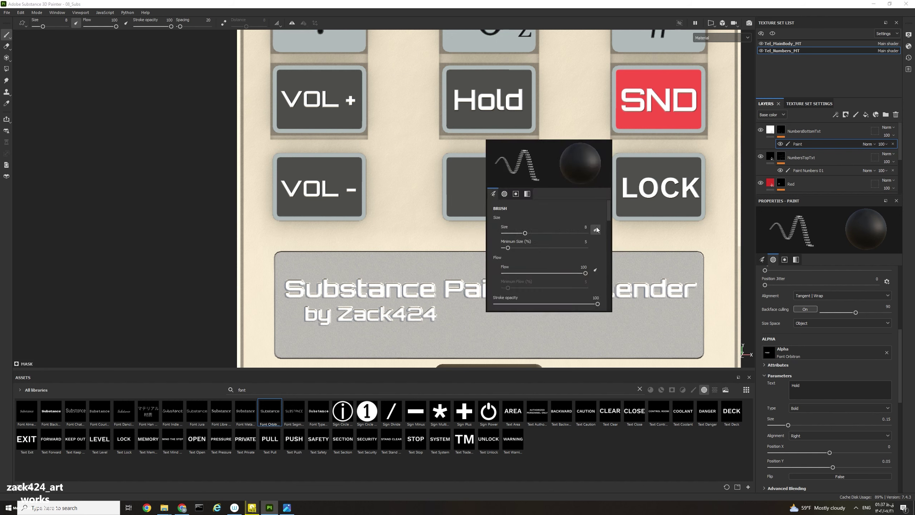
pyautogui.write('9')
pyautogui.press('Return')
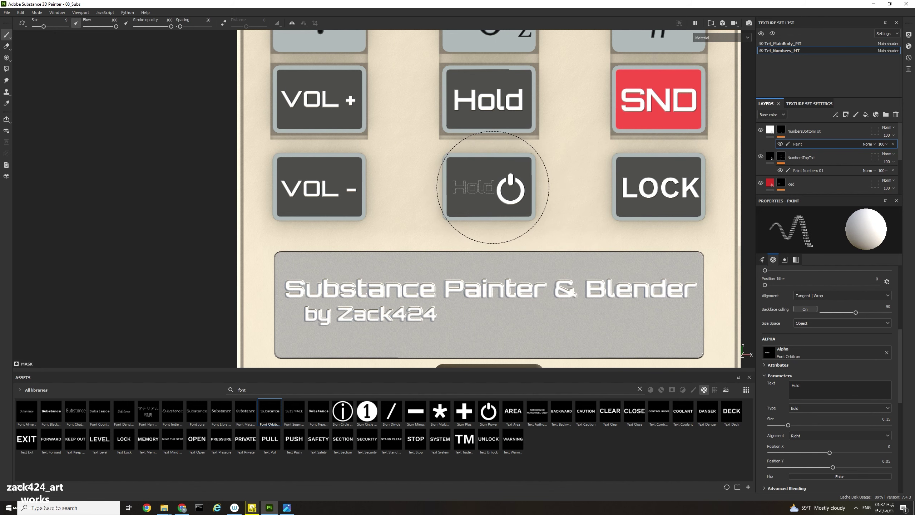
# - Try stamping the Hold text beside the power symbol, check it up close, and undo the stamp
pyautogui.click(493, 190)
pyautogui.moveTo(562, 239)
pyautogui.keyDown('alt'); pyautogui.mouseDown()
pyautogui.moveTo(623, 208)
pyautogui.moveTo(650, 231)
pyautogui.moveTo(589, 247)
pyautogui.moveTo(559, 240)
pyautogui.mouseUp(); pyautogui.keyUp('alt')
pyautogui.scroll(5, 525, 221)
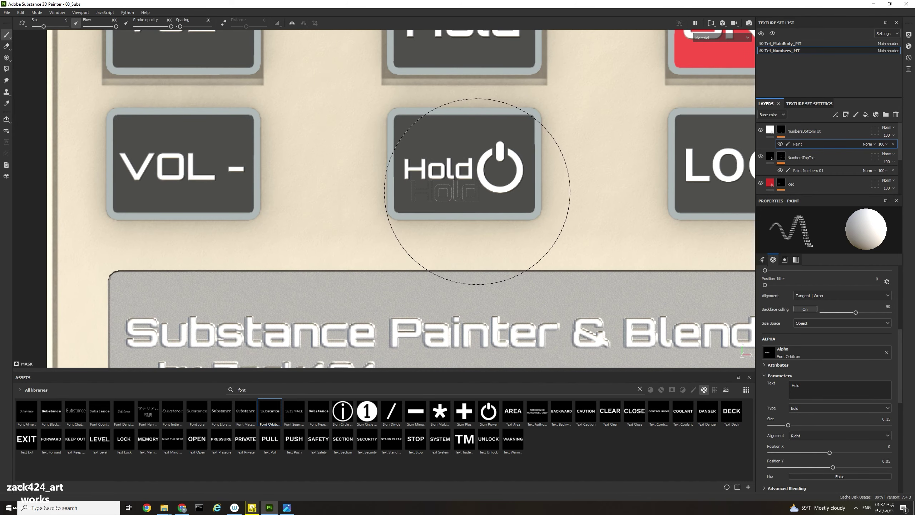
pyautogui.keyDown('alt'); pyautogui.moveTo(483, 186); pyautogui.dragTo(510, 229, button='middle'); pyautogui.keyUp('alt')
pyautogui.scroll(-3, 515, 262)
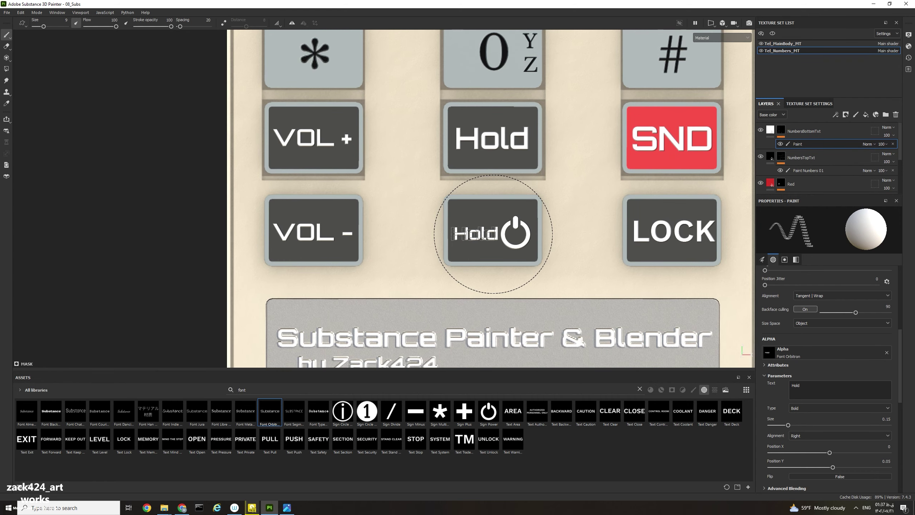
pyautogui.hotkey('ctrl', 'z')
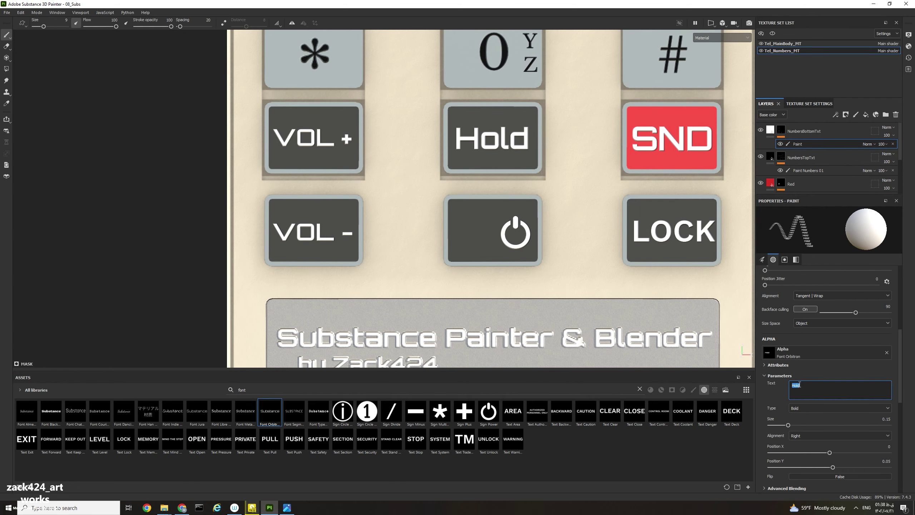
# - Change the brush's font alpha text to PWR, set the brush size to 8, and stamp it beside the power symbol
pyautogui.write('PWR')
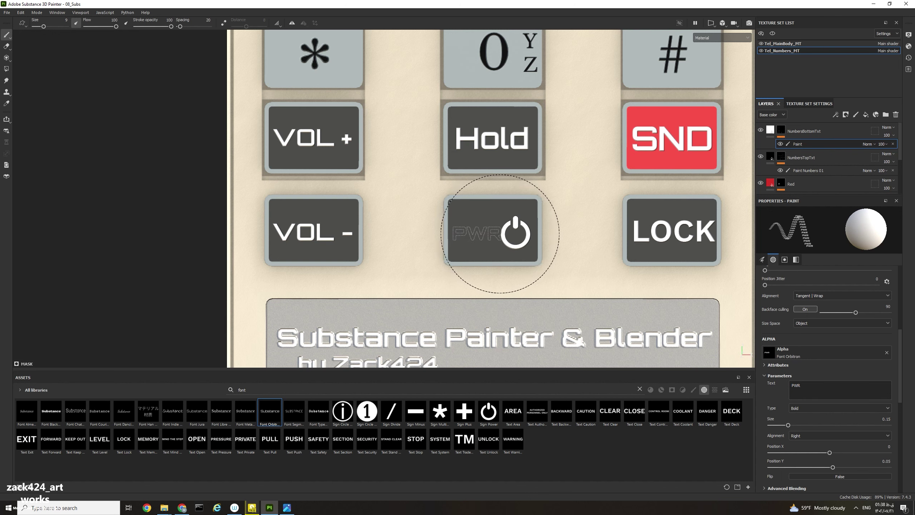
pyautogui.rightClick(499, 235)
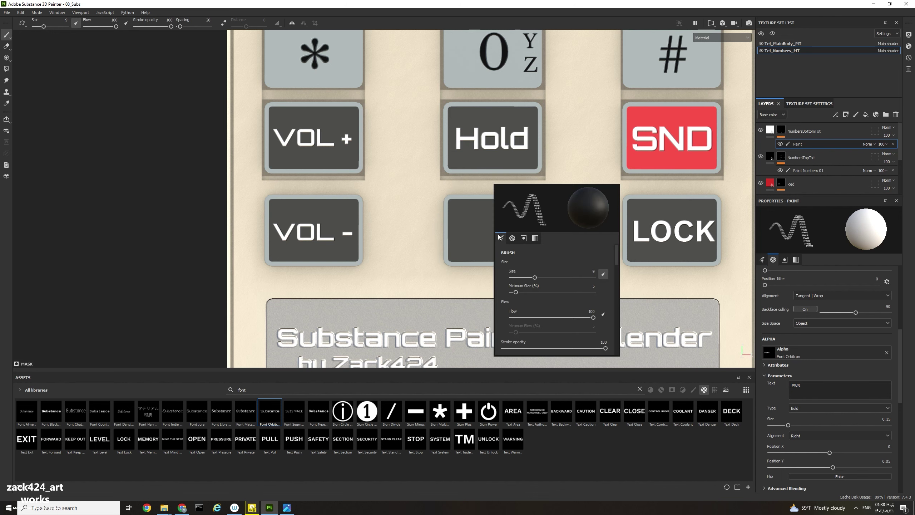
pyautogui.click(593, 272)
pyautogui.write('8')
pyautogui.press('Return')
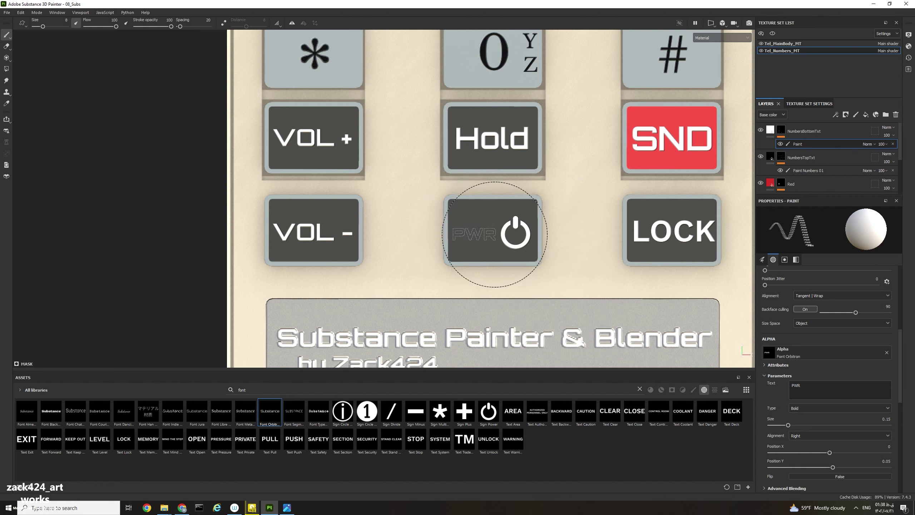
pyautogui.click(495, 235)
# - Examine the labelled keypad on the whole phone model from several angles and distances
pyautogui.scroll(-4, 506, 262)
pyautogui.moveTo(472, 269)
pyautogui.keyDown('alt'); pyautogui.mouseDown()
pyautogui.moveTo(498, 274)
pyautogui.moveTo(547, 233)
pyautogui.moveTo(468, 268)
pyautogui.moveTo(397, 238)
pyautogui.moveTo(431, 258)
pyautogui.moveTo(538, 240)
pyautogui.moveTo(555, 225)
pyautogui.moveTo(659, 245)
pyautogui.moveTo(527, 261)
pyautogui.mouseUp(); pyautogui.keyUp('alt')
pyautogui.scroll(-2, 448, 273)
pyautogui.scroll(-2, 447, 273)
pyautogui.scroll(-3, 436, 258)
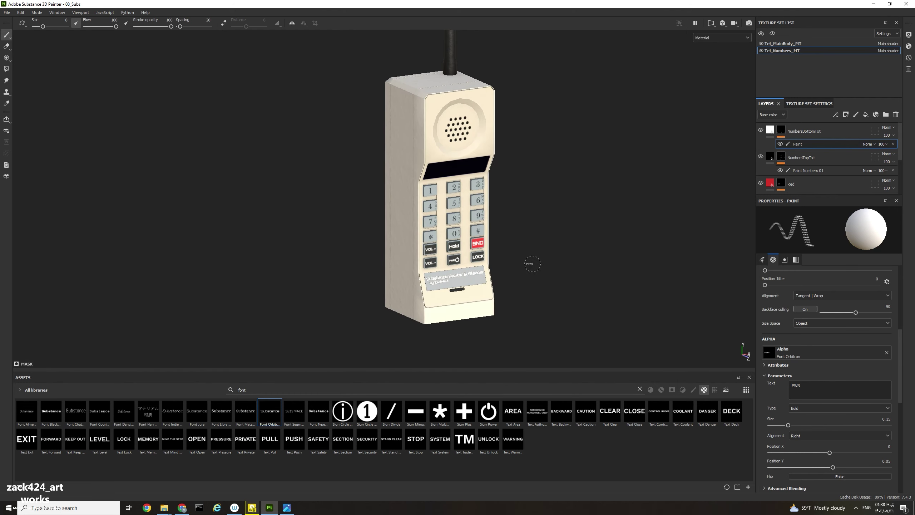
pyautogui.scroll(-2, 515, 242)
pyautogui.keyDown('alt'); pyautogui.moveTo(514, 242); pyautogui.dragTo(513, 281, button='middle'); pyautogui.keyUp('alt')
pyautogui.keyDown('alt'); pyautogui.moveTo(513, 281); pyautogui.dragTo(475, 266); pyautogui.keyUp('alt')
pyautogui.keyDown('alt'); pyautogui.moveTo(476, 265); pyautogui.dragTo(480, 250, button='middle'); pyautogui.keyUp('alt')
pyautogui.moveTo(479, 249)
pyautogui.keyDown('alt'); pyautogui.mouseDown()
pyautogui.moveTo(563, 265)
pyautogui.moveTo(659, 265)
pyautogui.moveTo(546, 231)
pyautogui.moveTo(535, 266)
pyautogui.mouseUp(); pyautogui.keyUp('alt')
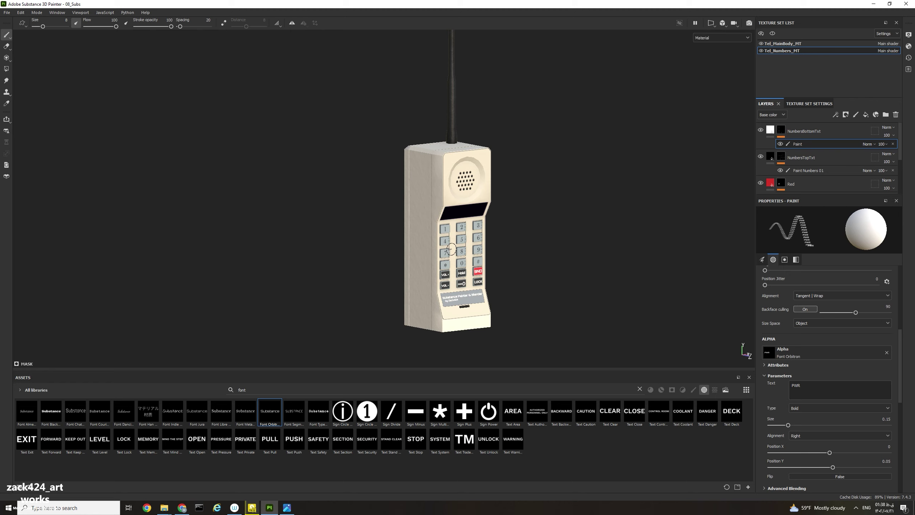
pyautogui.keyDown('alt'); pyautogui.moveTo(453, 247); pyautogui.dragTo(465, 277); pyautogui.keyUp('alt')
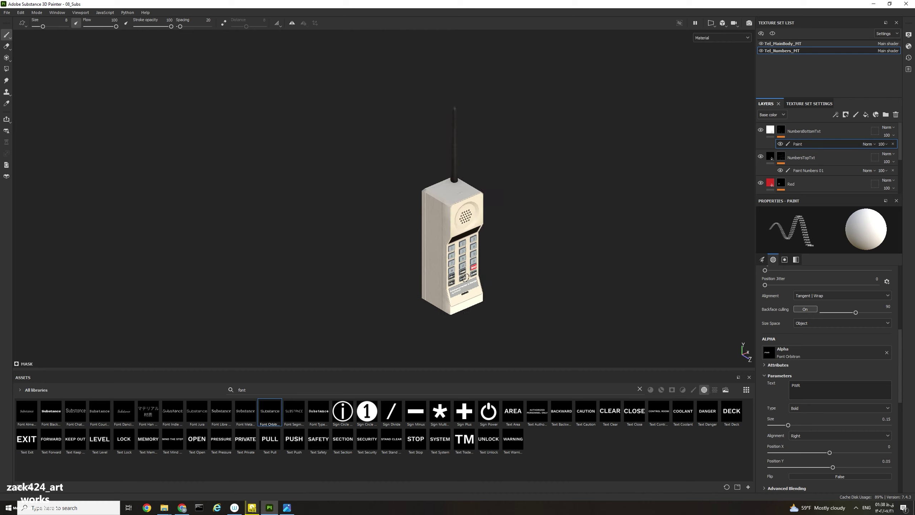